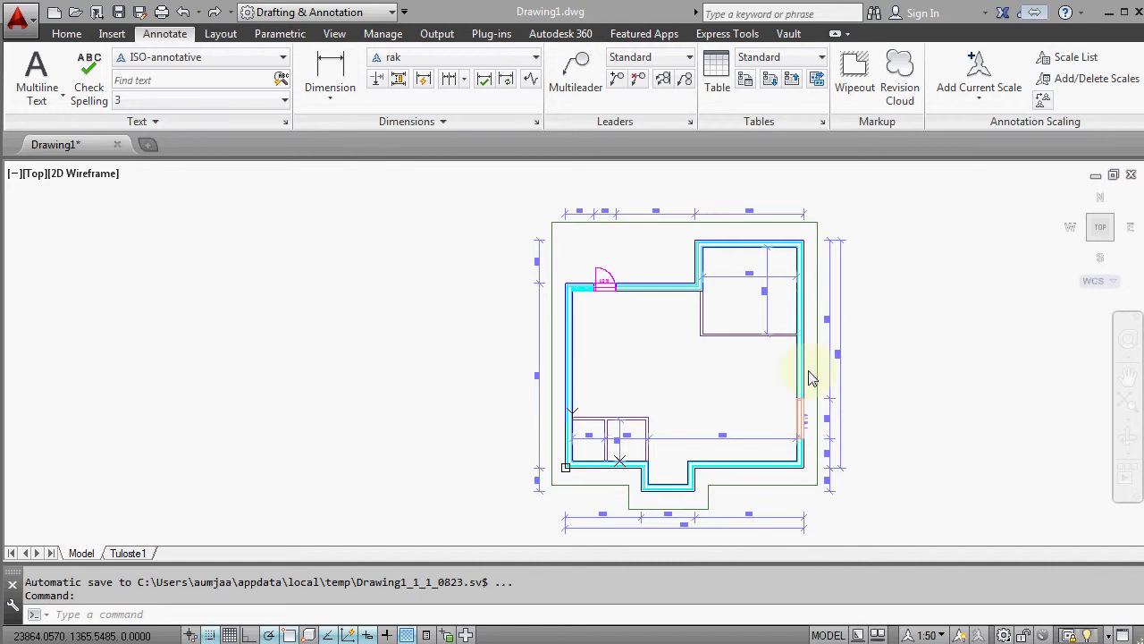
Switch the current layer from mitat through ovet to VS-ääriviivat.
scroll(613, 458, up, 6)
scroll(581, 438, up, 2)
middle_drag(605, 408, 607, 476)
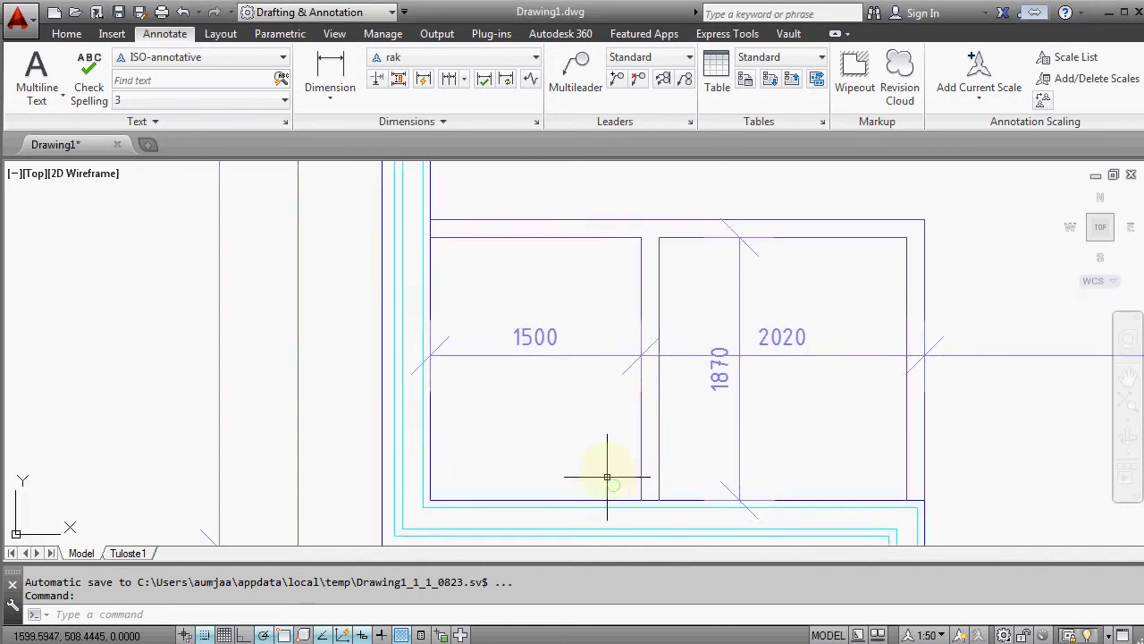
scroll(607, 477, down, 3)
scroll(572, 420, up, 2)
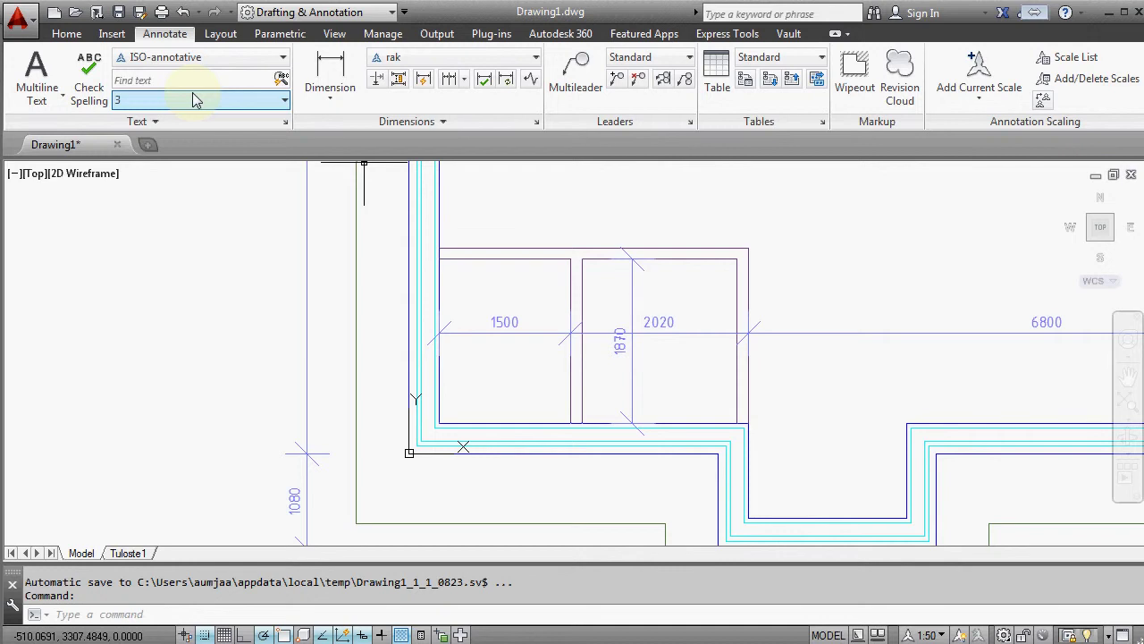
click(66, 33)
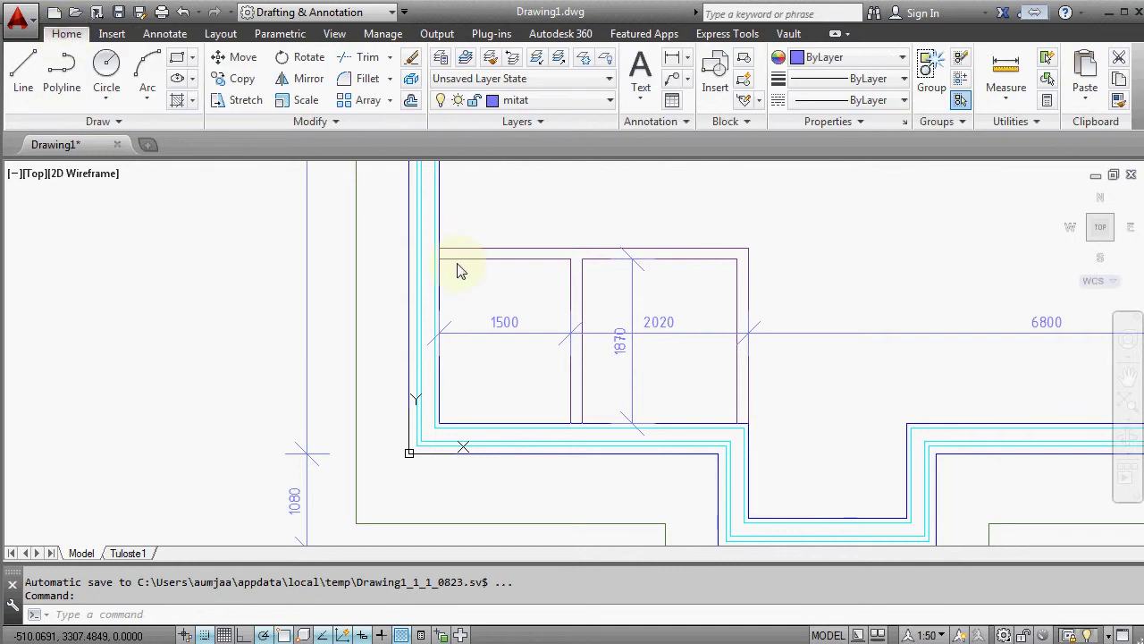
click(537, 101)
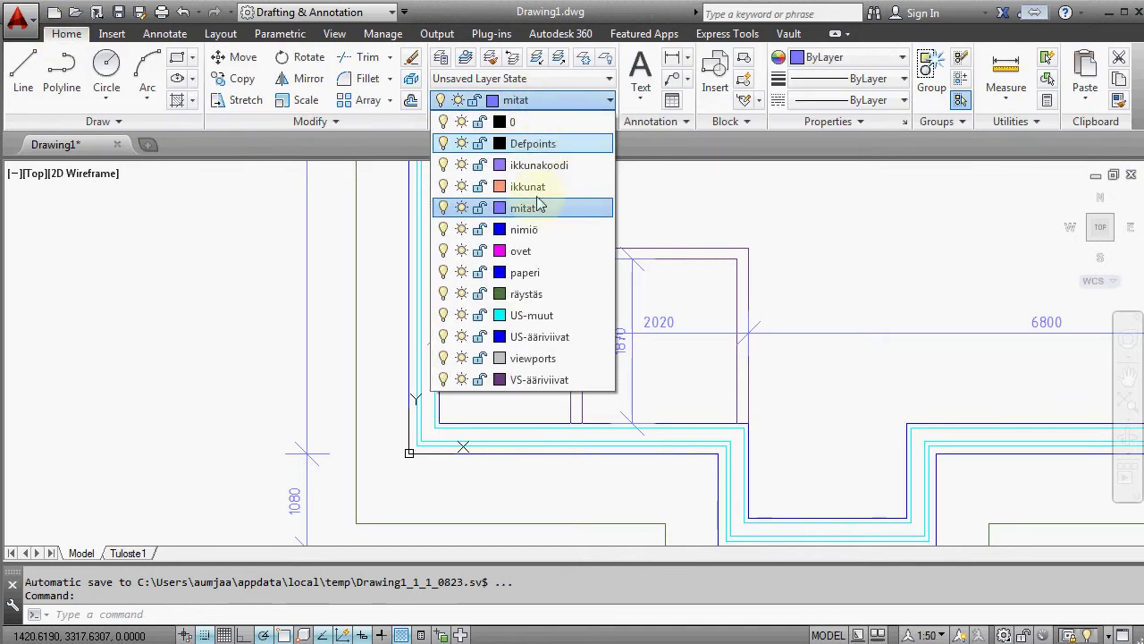
click(531, 249)
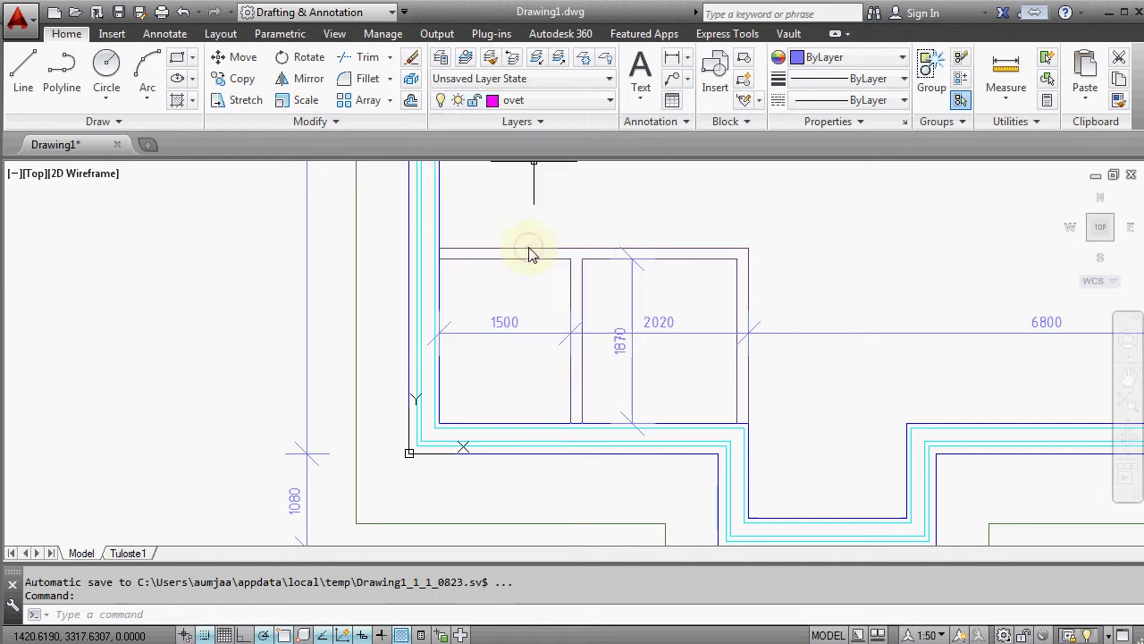
click(527, 99)
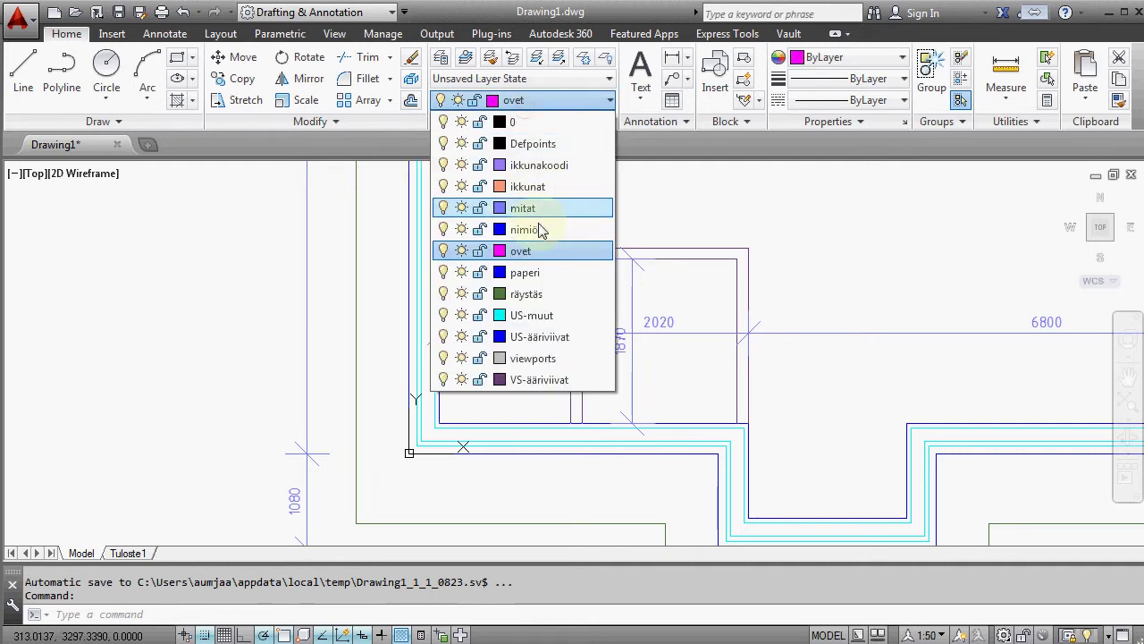
click(547, 382)
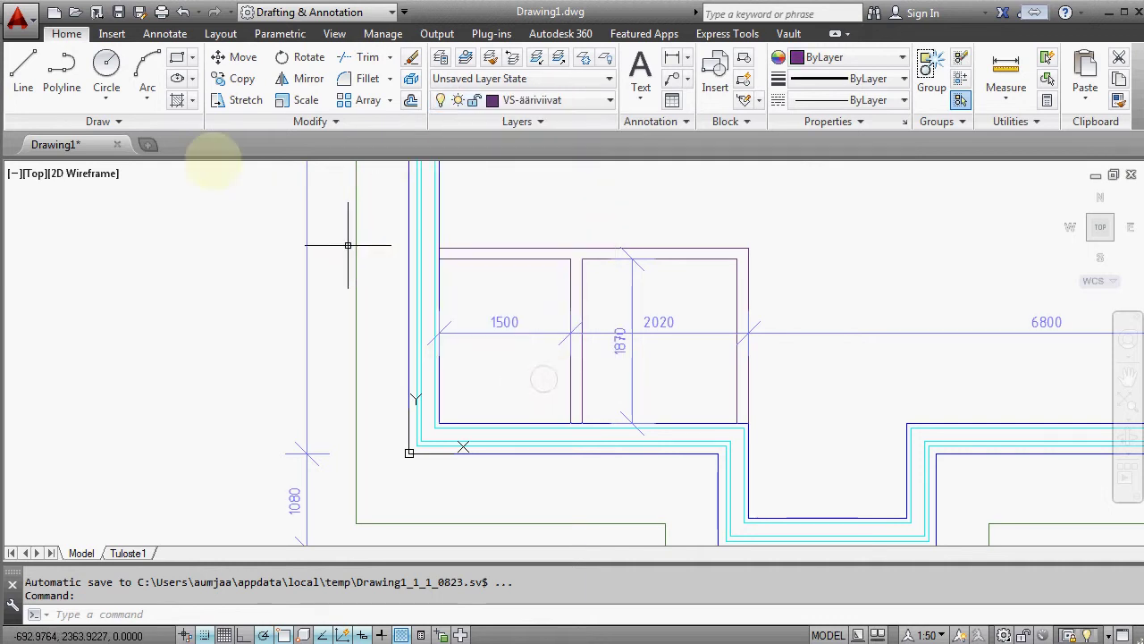
Draw a 130-long line from the 1500 room's top corner.
click(25, 64)
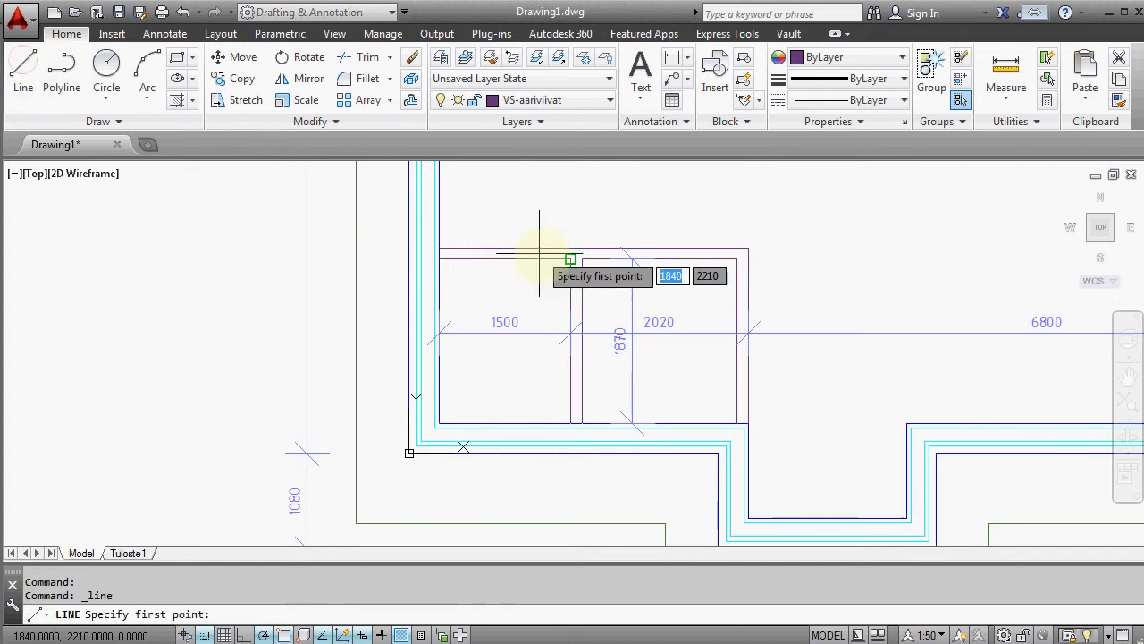
click(571, 260)
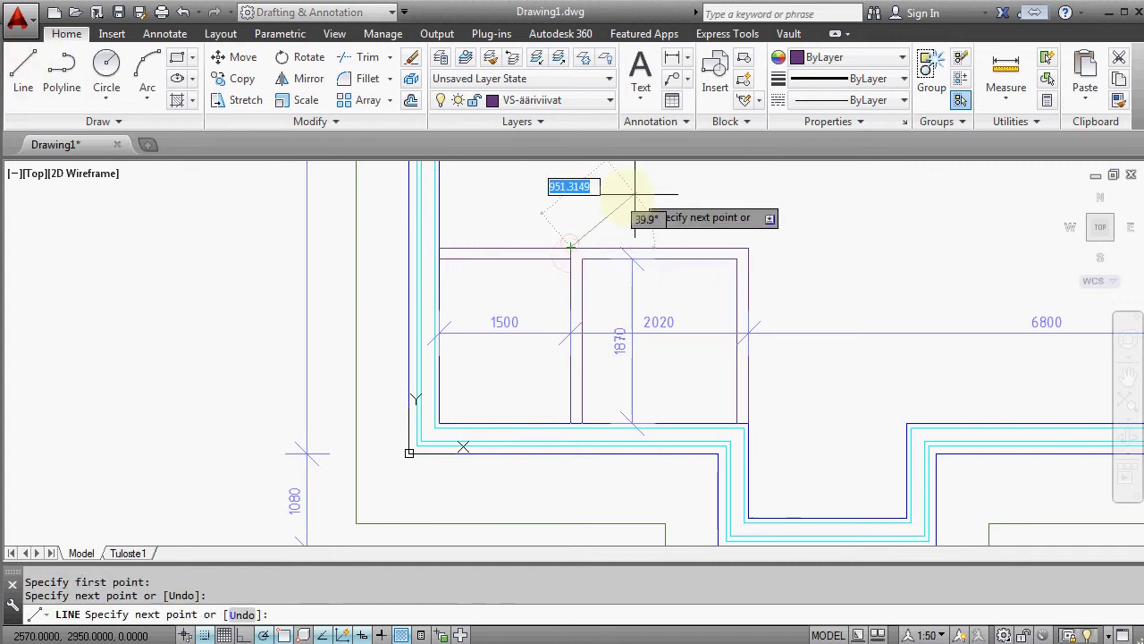
text(130)
key(Return)
key(Return)
key(Return)
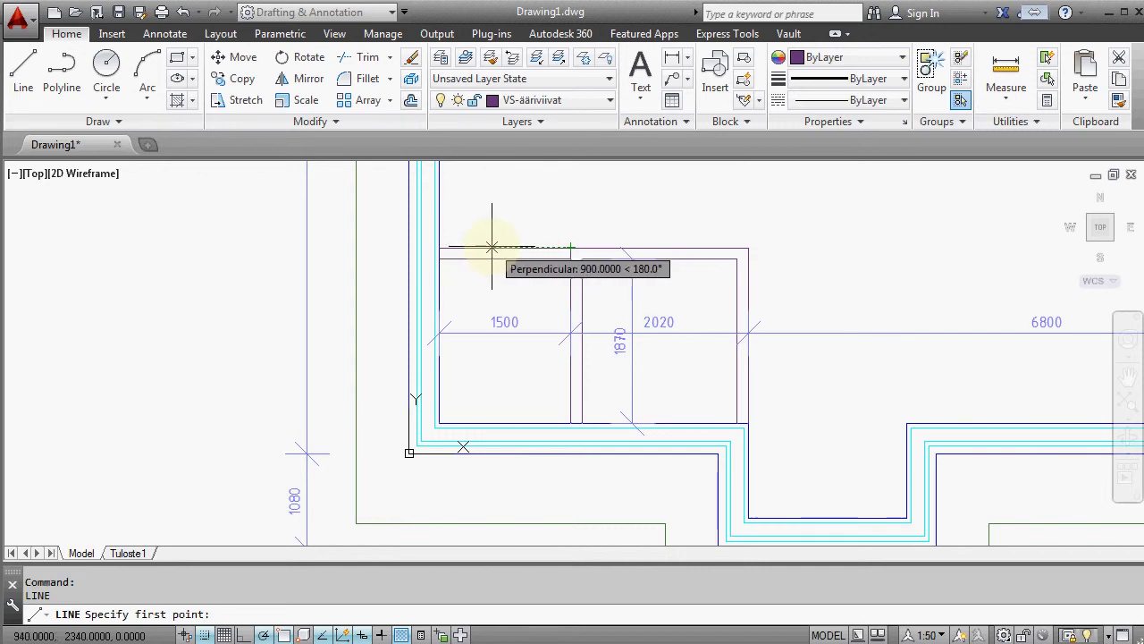
Draw a vertical line across the top wall marking the opening's other edge.
scroll(489, 247, up, 2)
scroll(486, 242, up, 5)
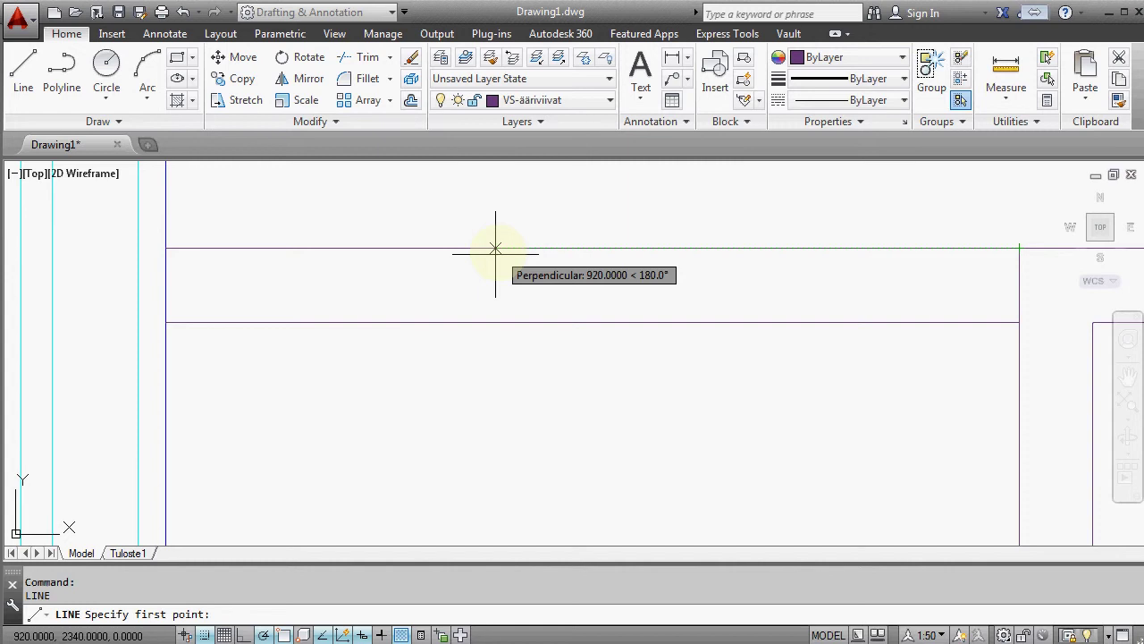
click(495, 248)
click(495, 322)
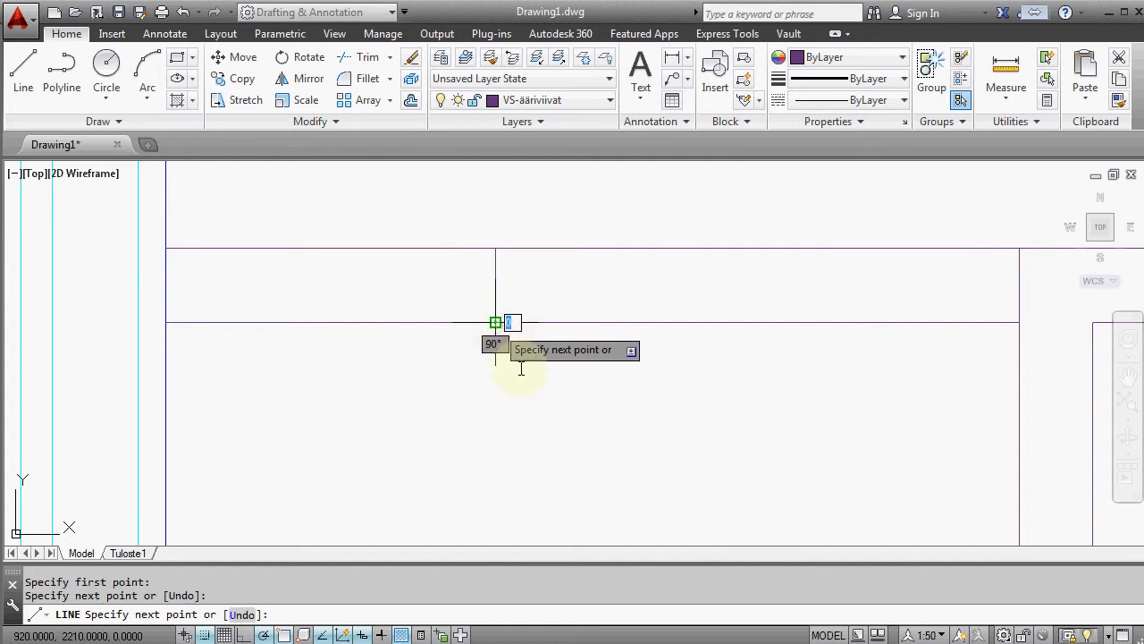
key(Escape)
scroll(517, 369, down, 2)
scroll(514, 371, down, 1)
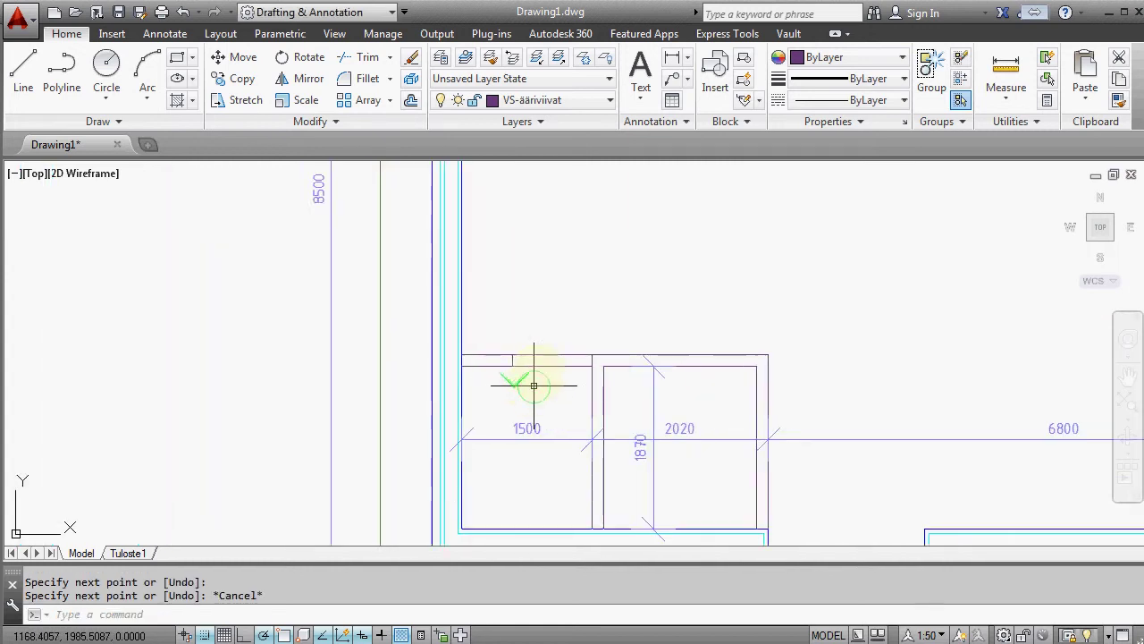
middle_drag(524, 384, 536, 327)
Trim the wall lines out of the door opening and make ovet the current layer.
click(368, 57)
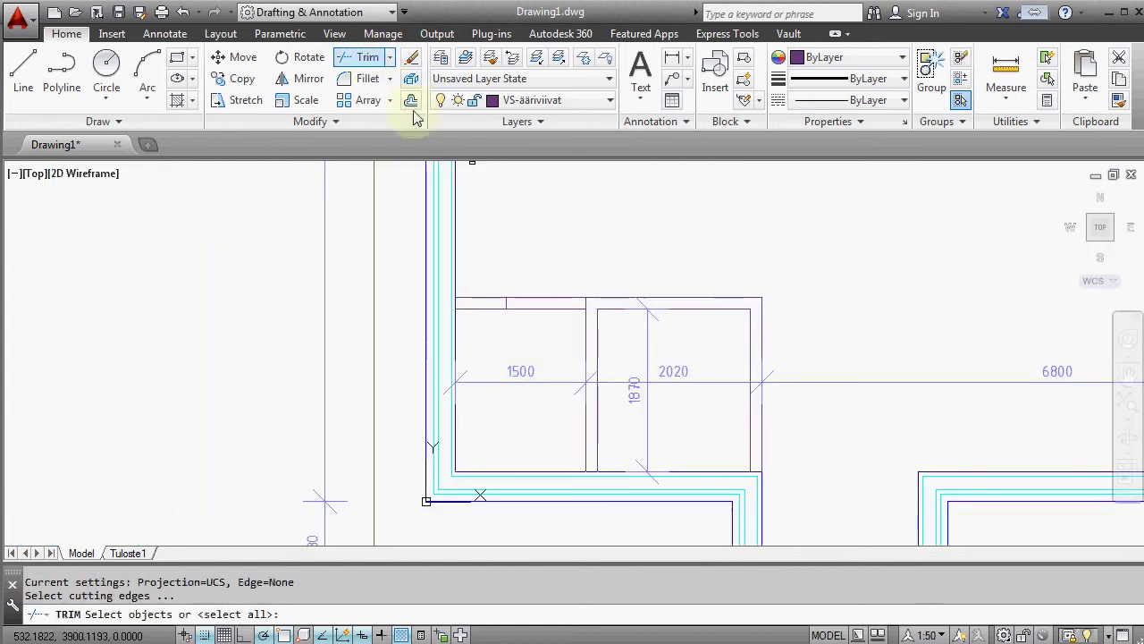
key(Return)
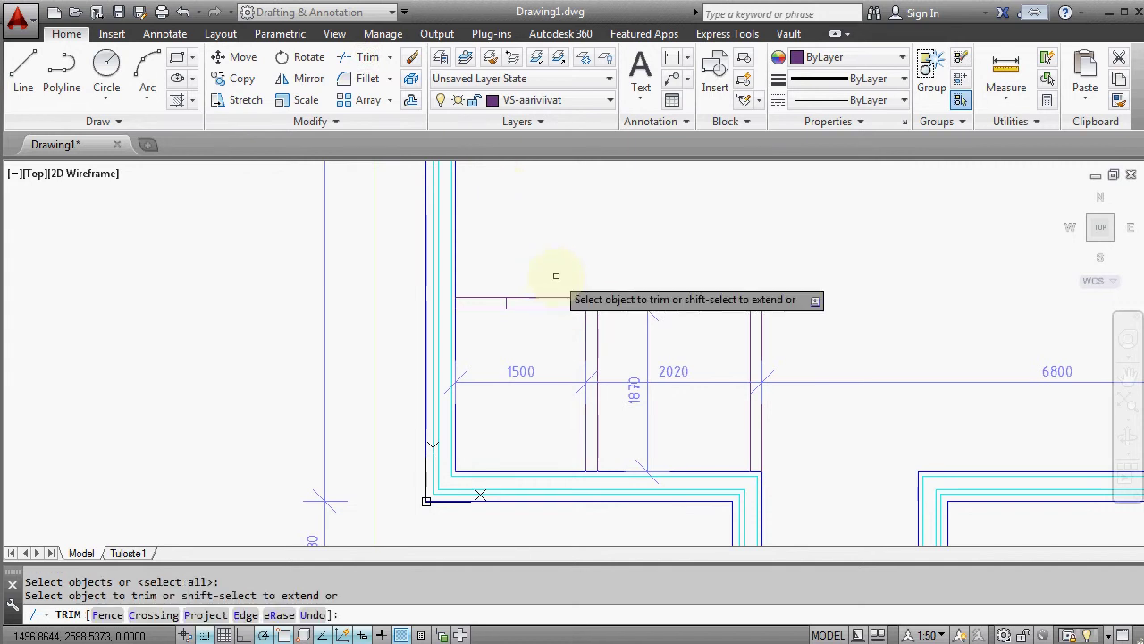
click(555, 277)
click(539, 317)
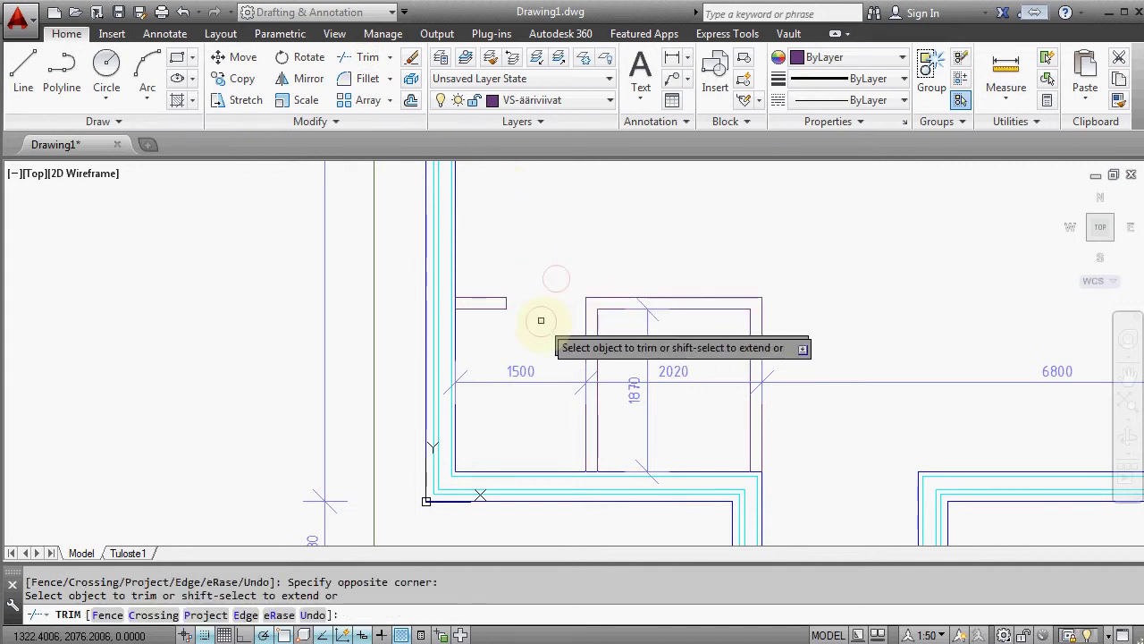
click(547, 100)
click(540, 251)
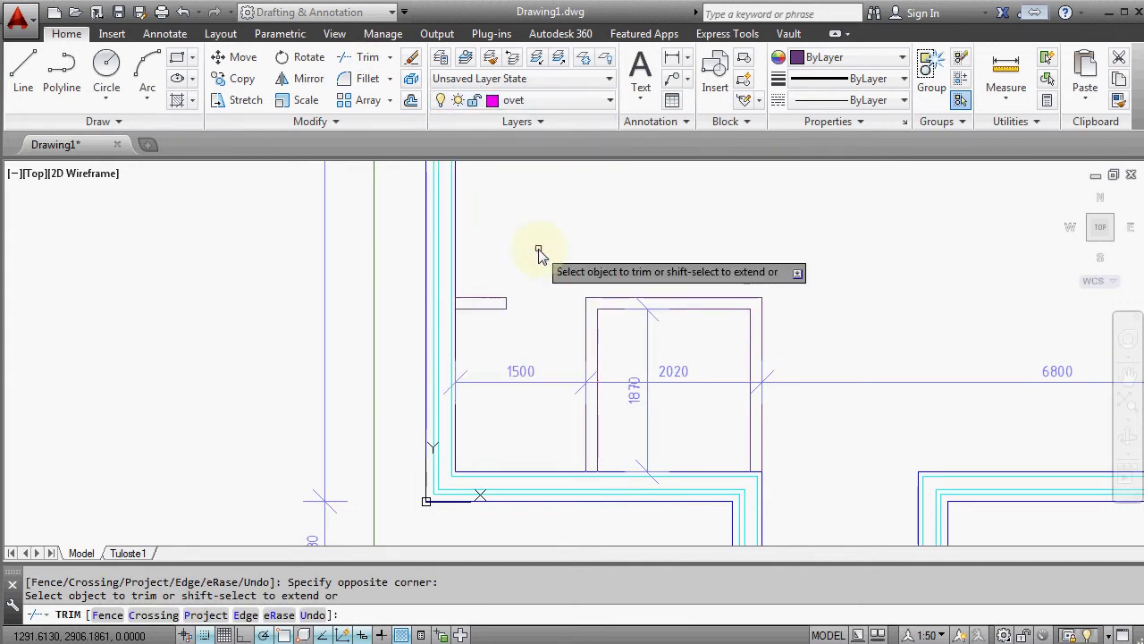
Insert the pohja-ovi door block at the opening's wall corner.
click(719, 80)
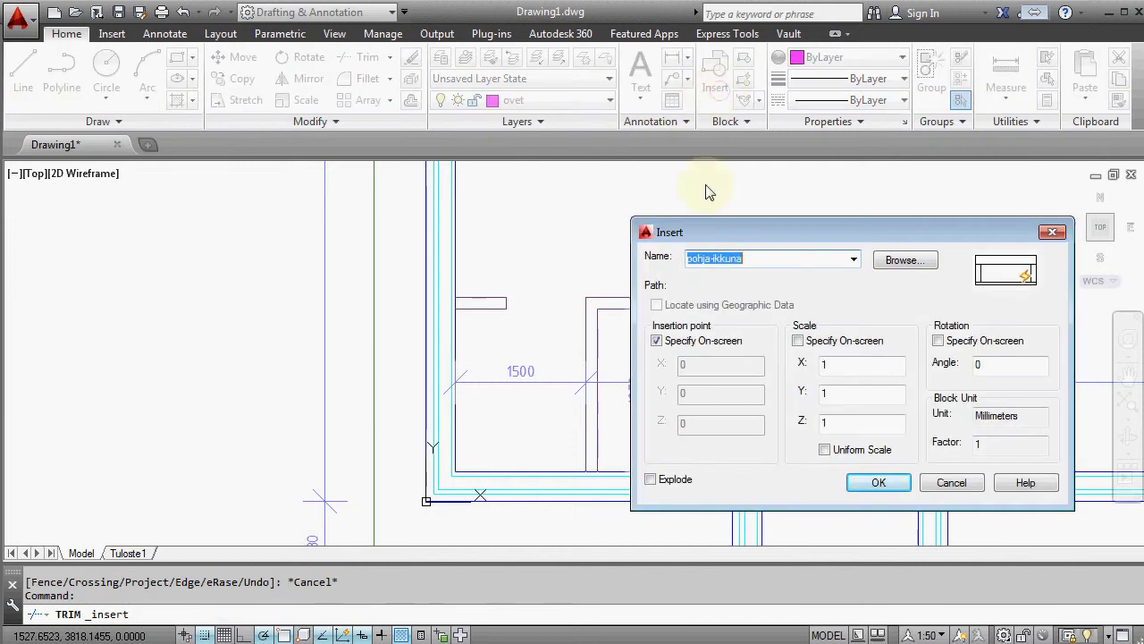
click(851, 259)
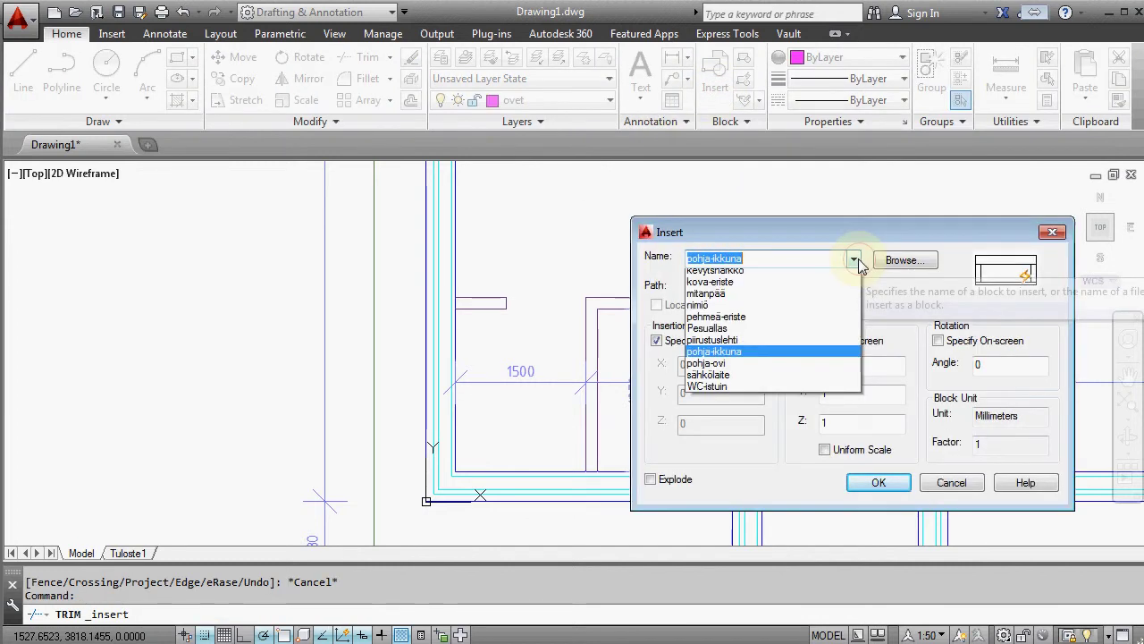
click(728, 402)
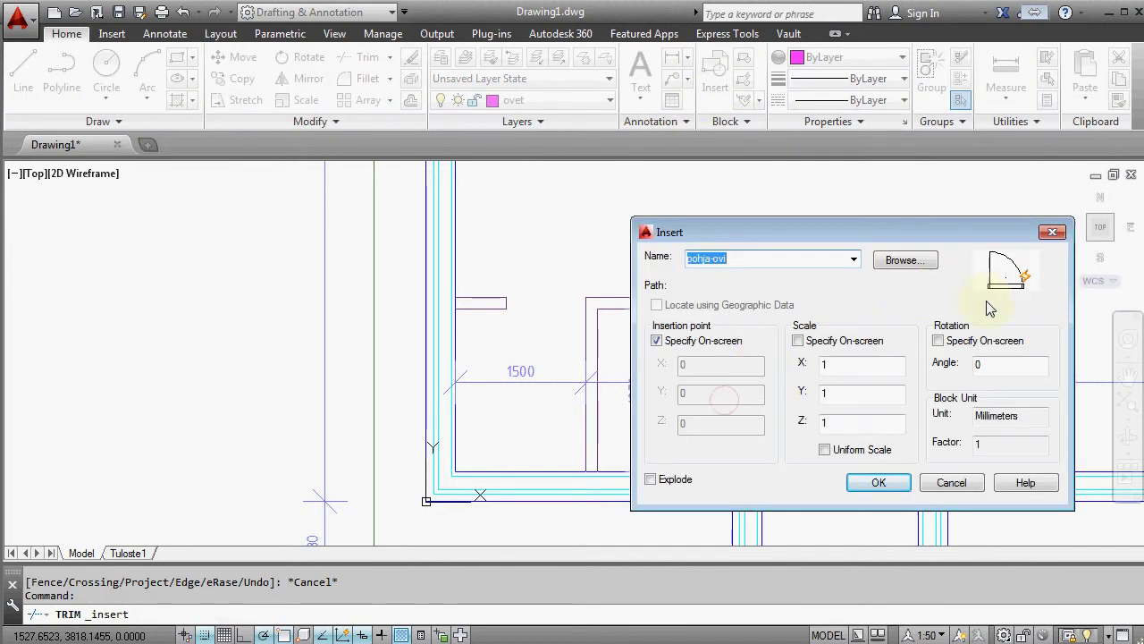
click(879, 482)
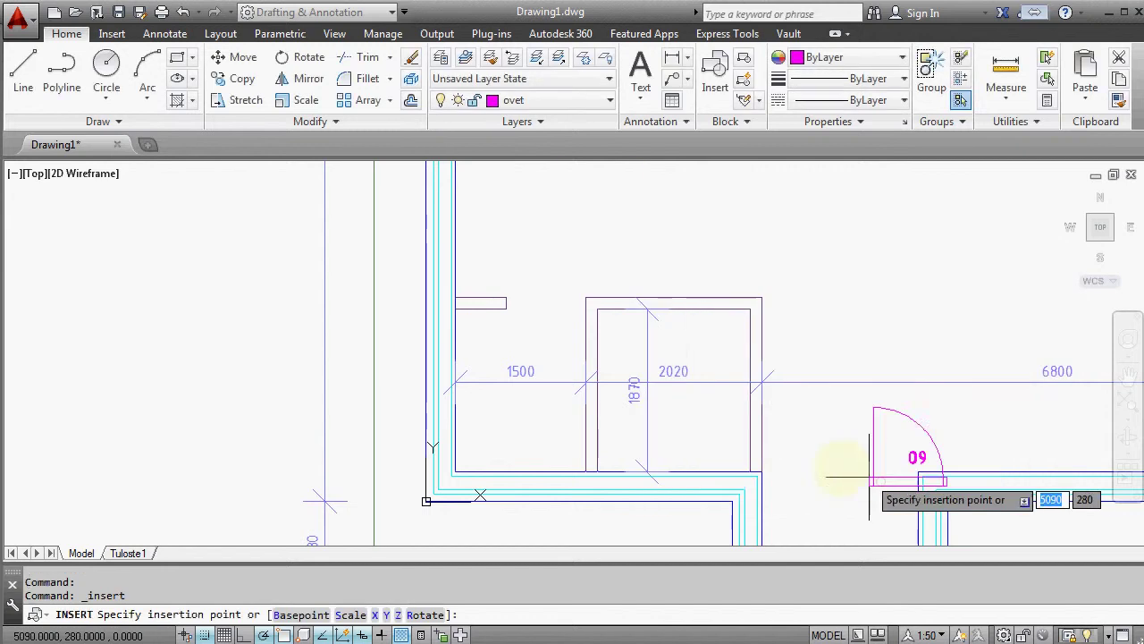
click(506, 301)
Select door 09 and check its corner grip, leaving it in place.
scroll(572, 302, up, 2)
scroll(568, 301, up, 3)
click(582, 286)
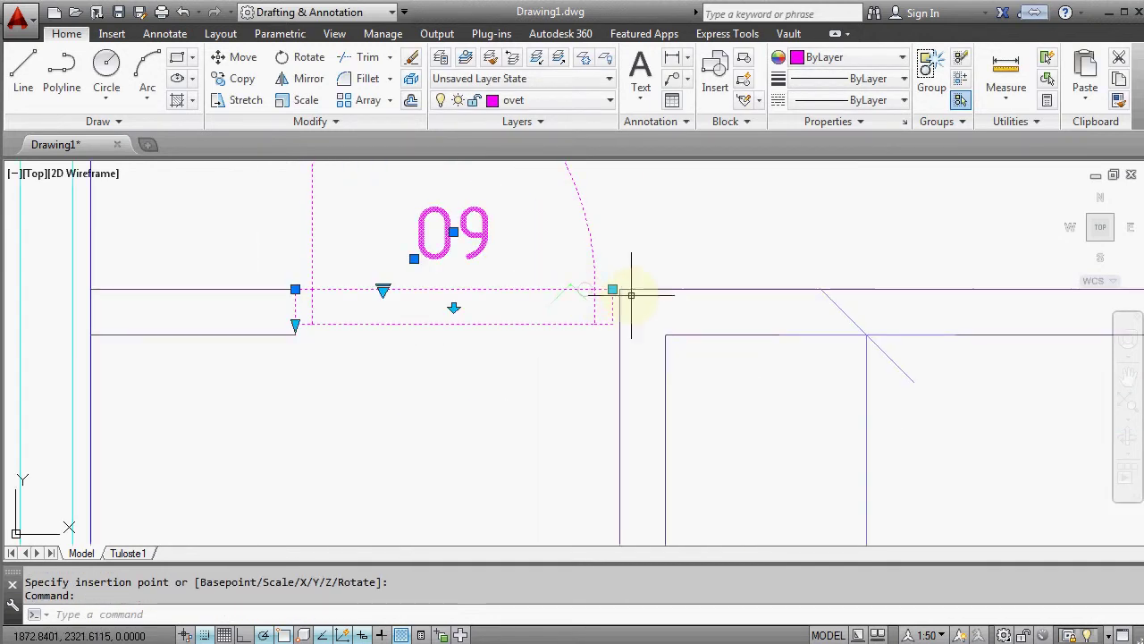
click(615, 289)
scroll(692, 343, down, 4)
click(697, 353)
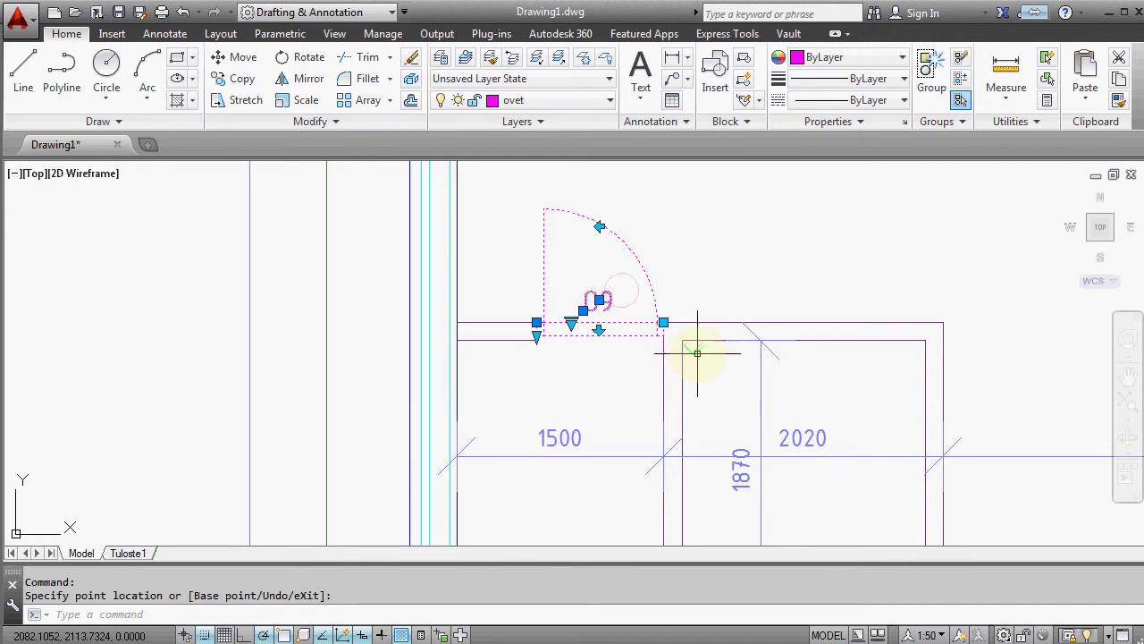
key(Escape)
scroll(710, 304, down, 5)
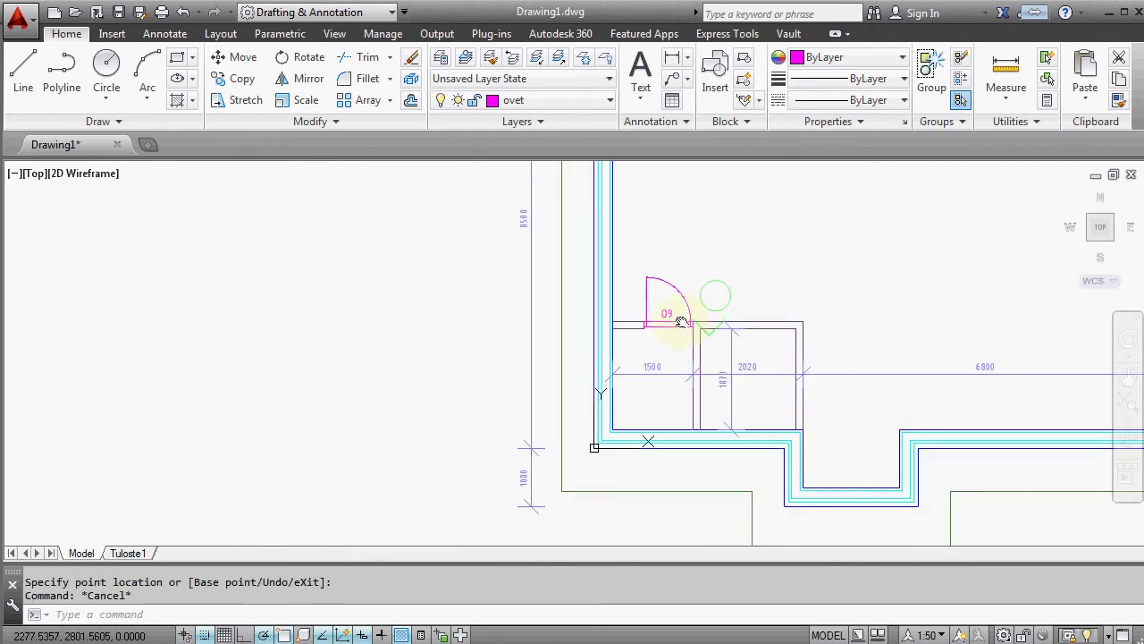
scroll(666, 330, up, 1)
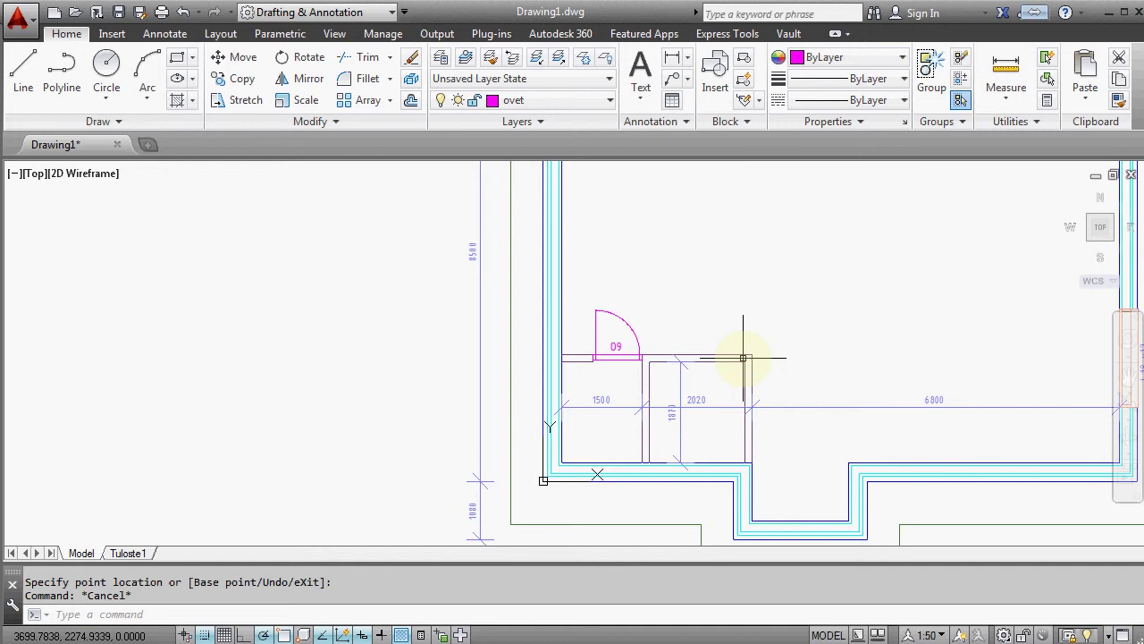
Rename Layer1 to VS-muut and give it colour 241.
click(441, 56)
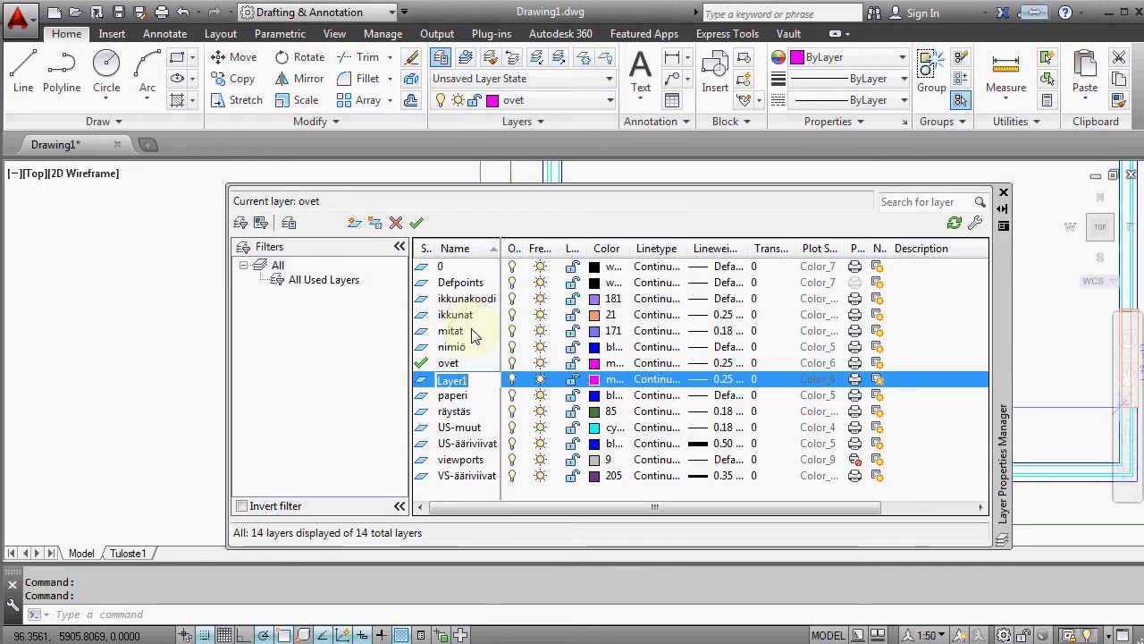
text(VS-muut)
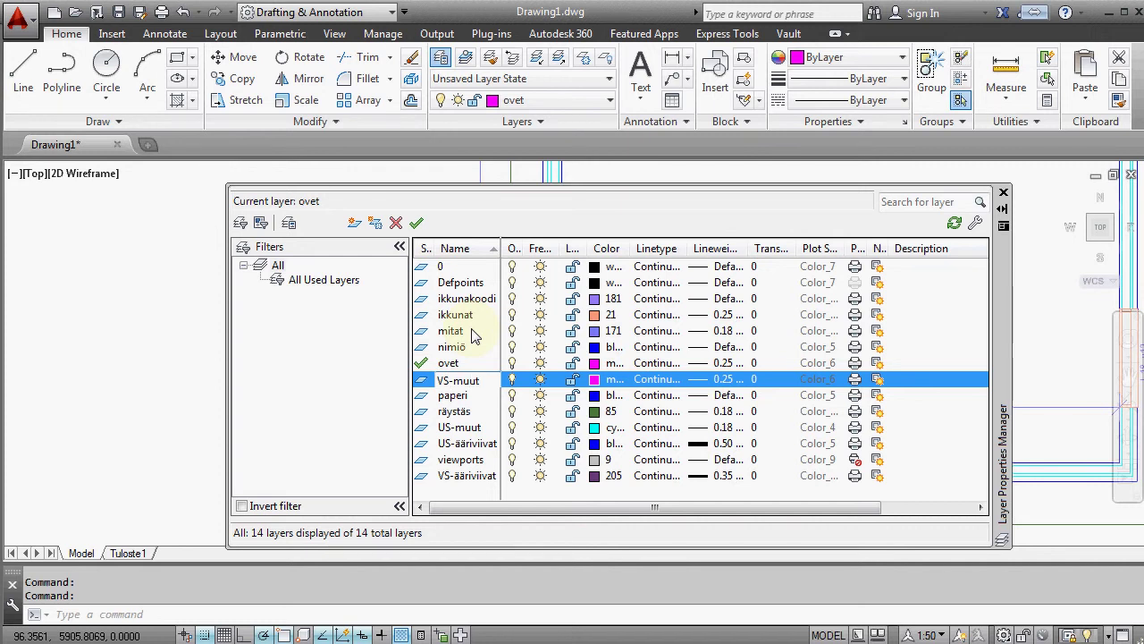
click(597, 379)
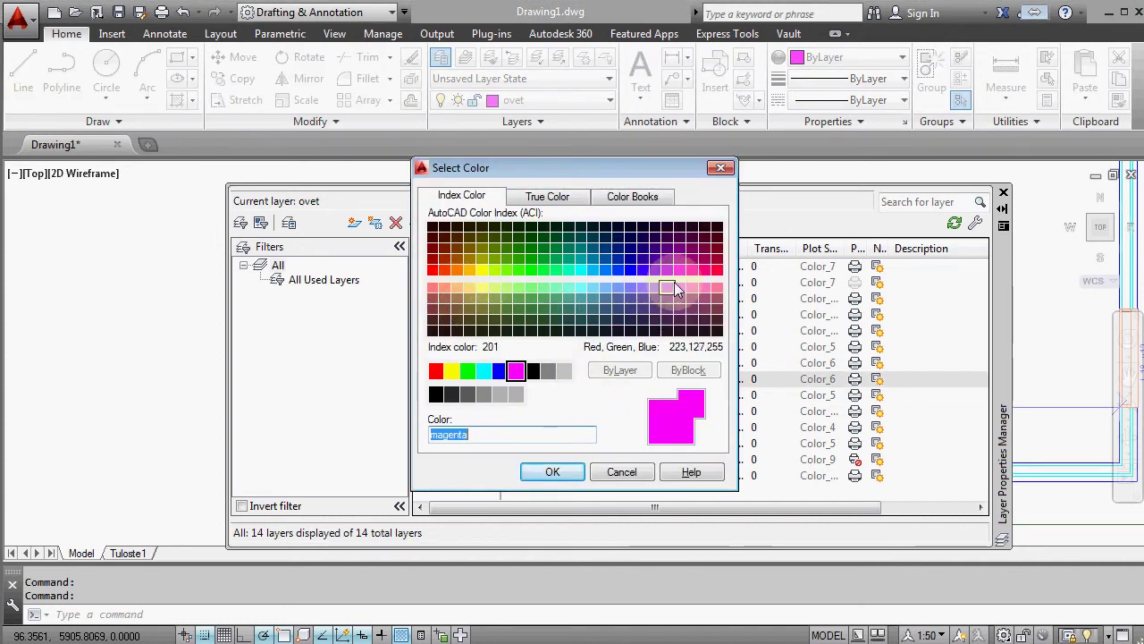
click(718, 294)
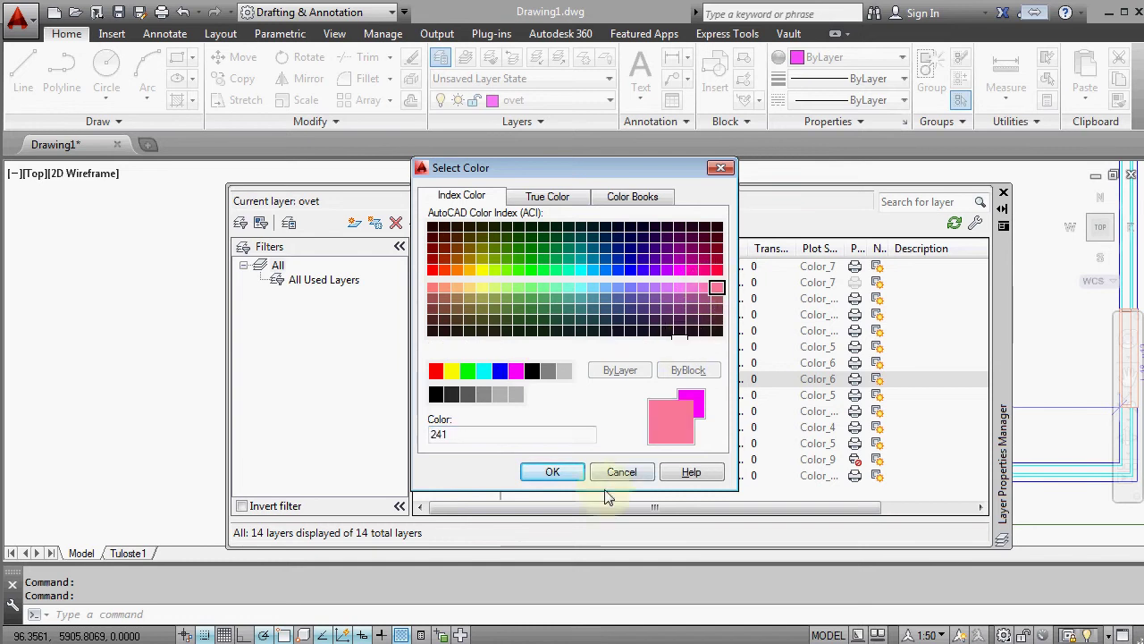
click(551, 472)
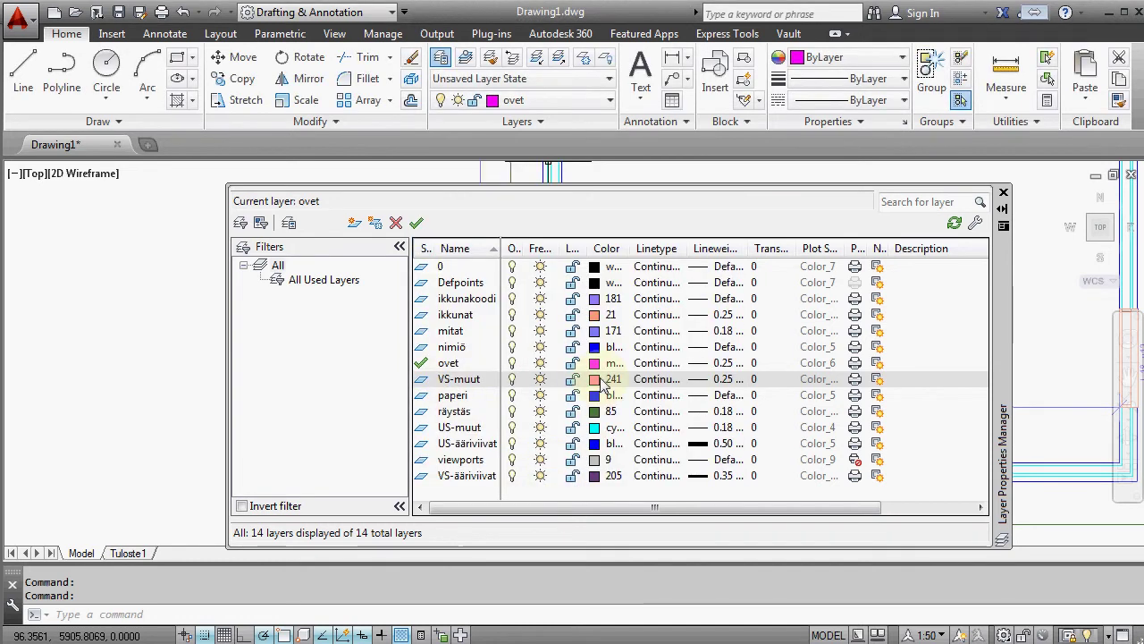
Give VS-muut a 0.18 mm lineweight, make it current, and close the layer manager.
click(726, 379)
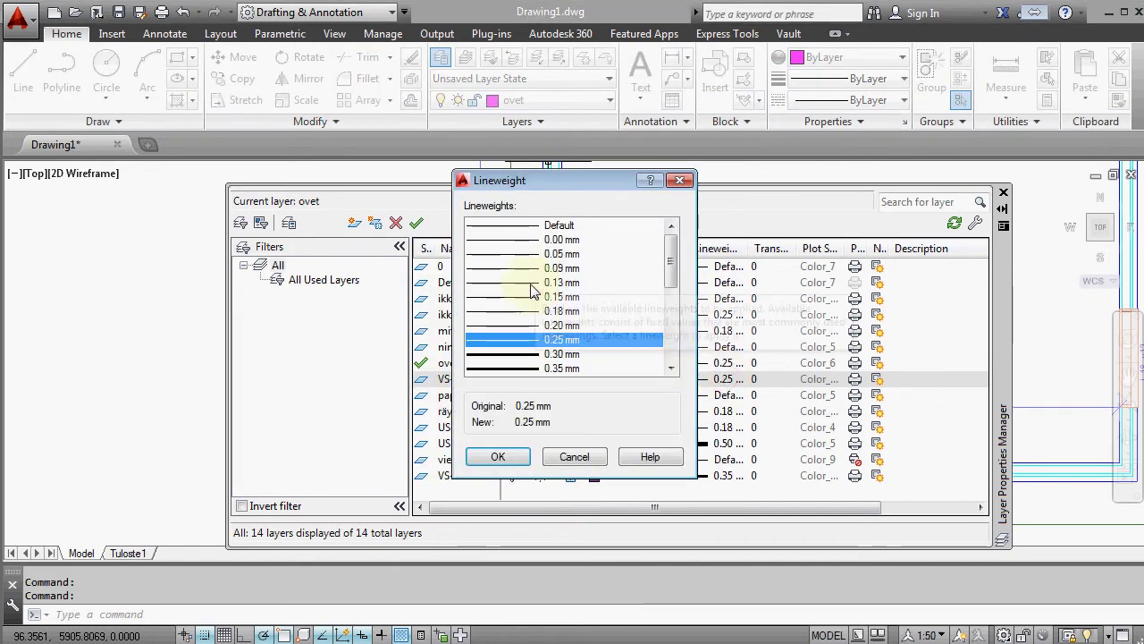
click(523, 311)
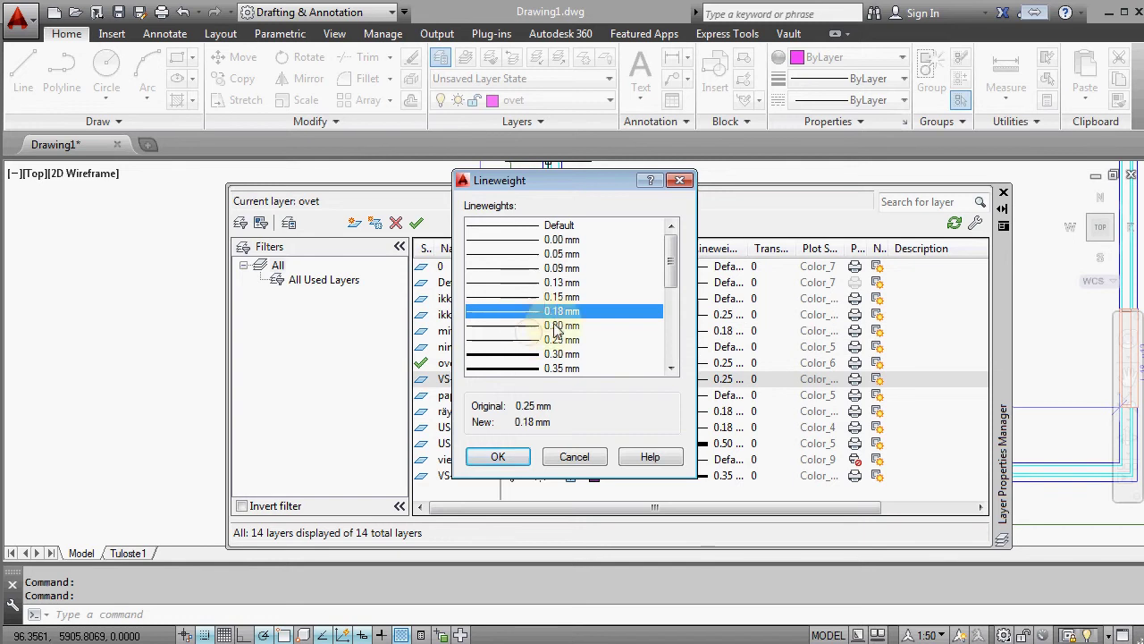
click(512, 457)
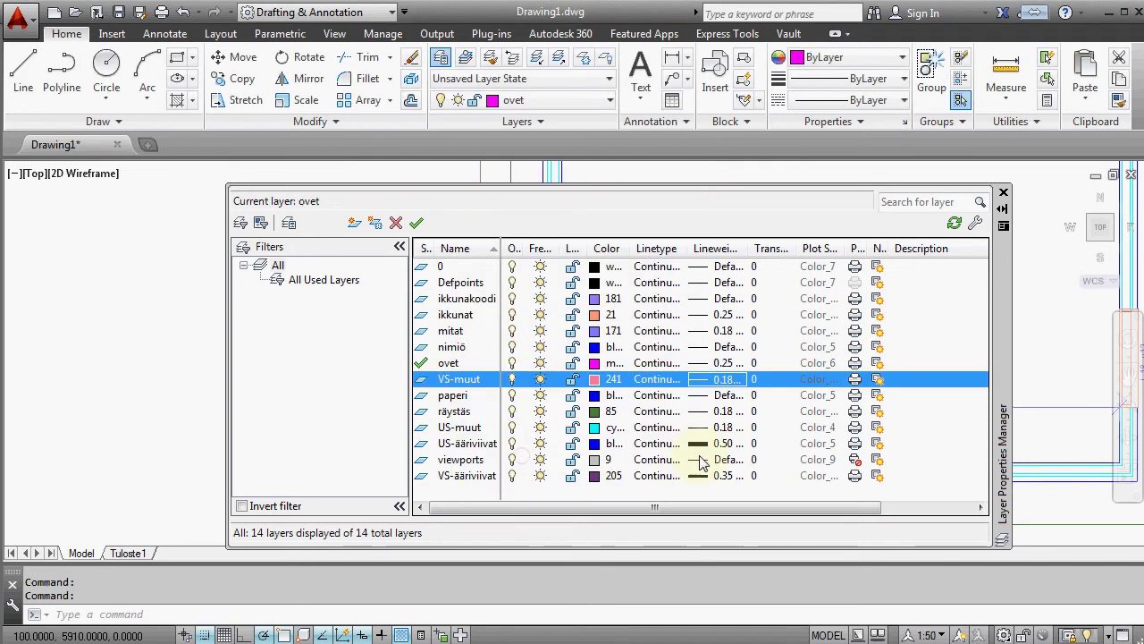
double_click(422, 379)
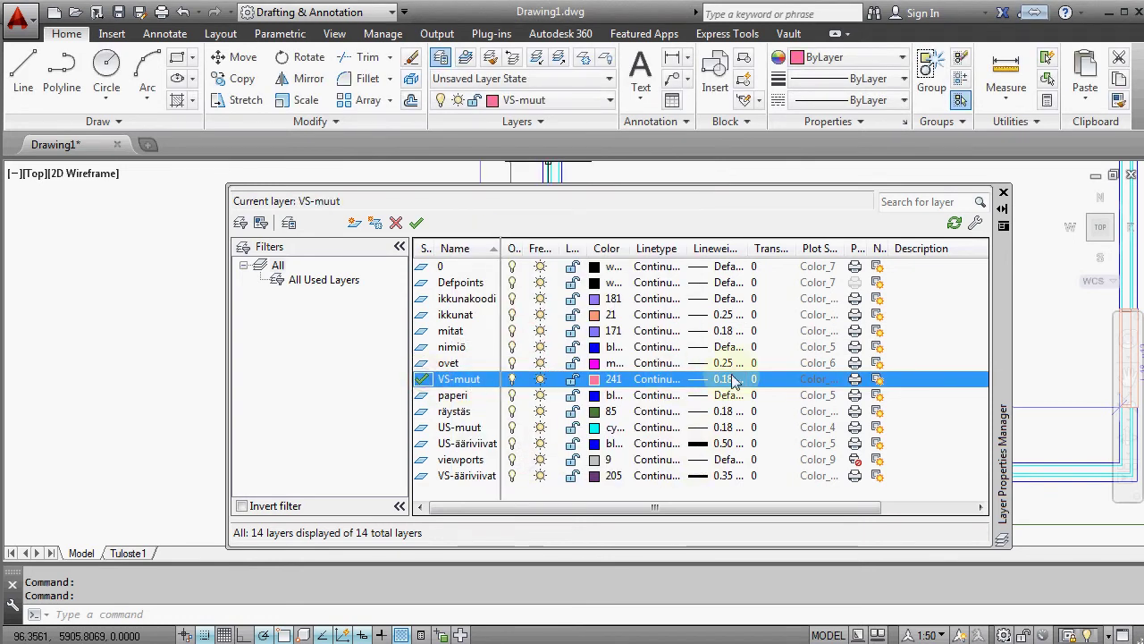
click(1005, 195)
scroll(596, 350, up, 2)
scroll(603, 366, up, 2)
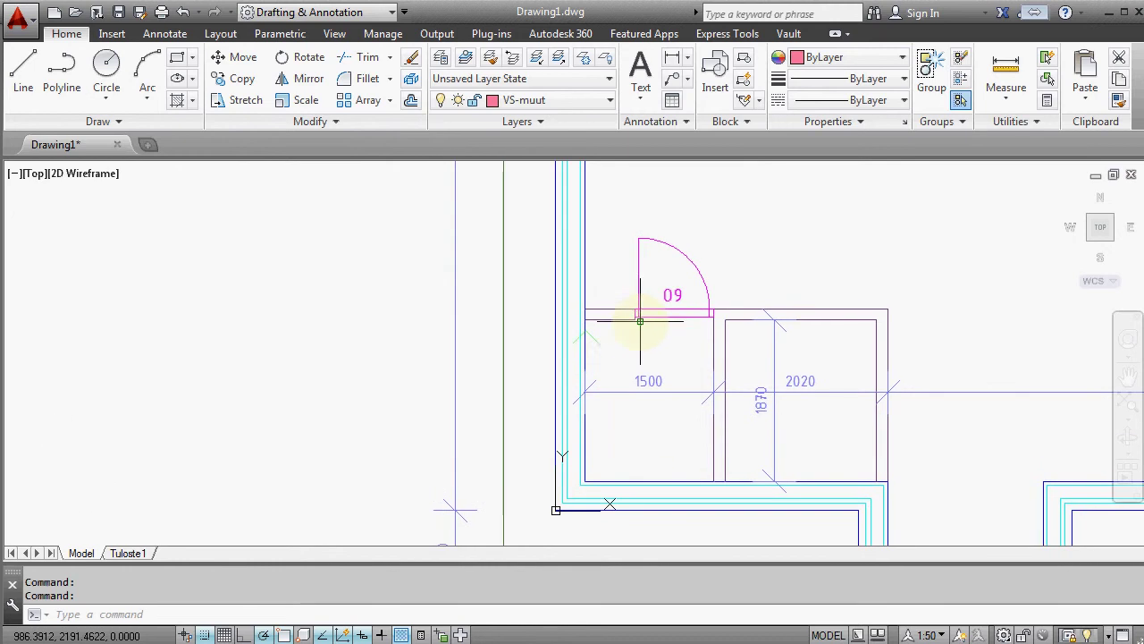
Hatch the short wall left of the door with the USER pattern.
click(174, 103)
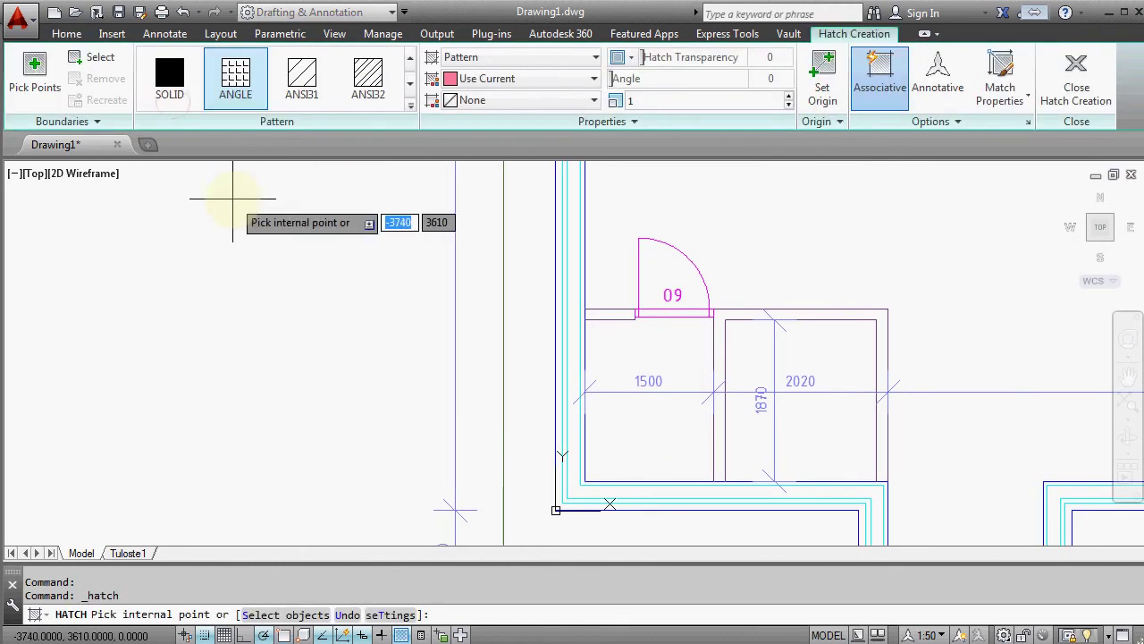
click(410, 106)
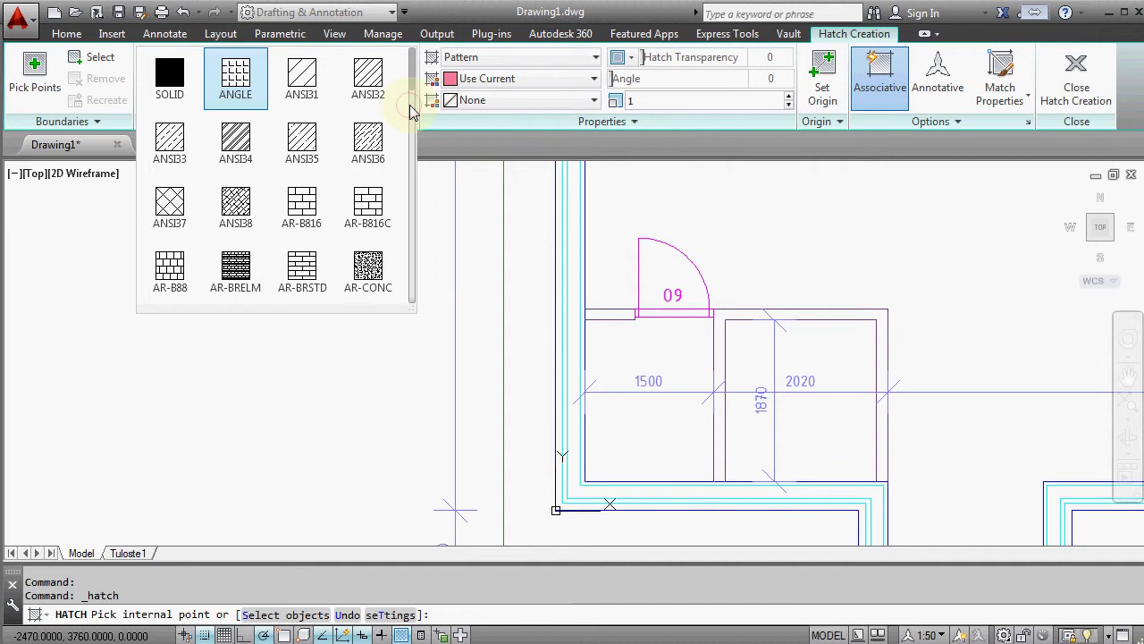
drag(412, 77, 406, 323)
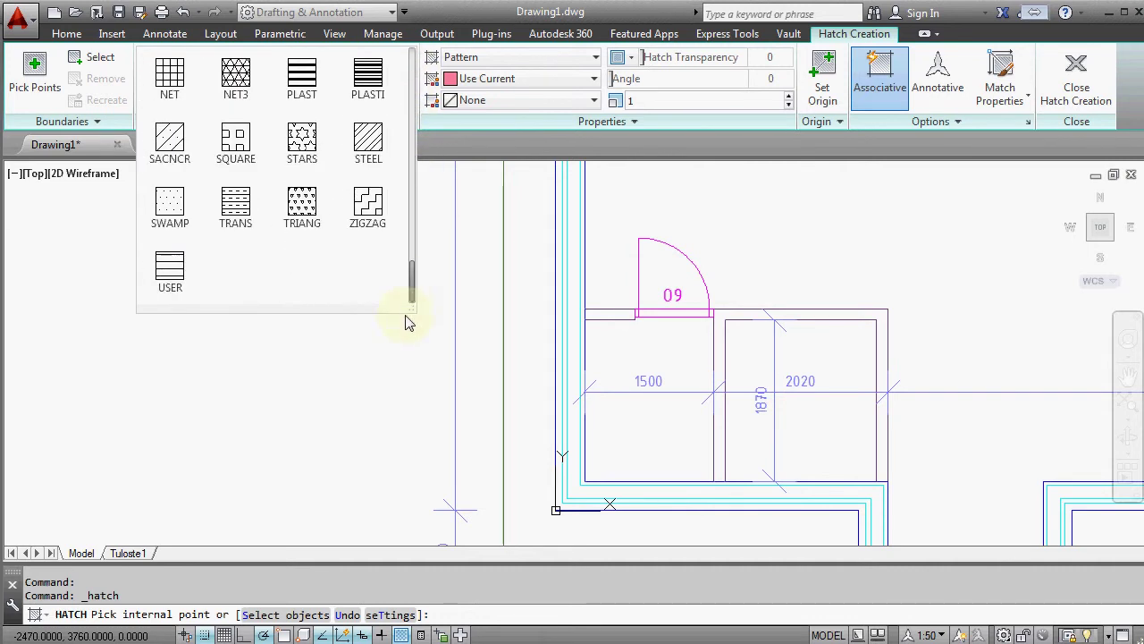
click(170, 268)
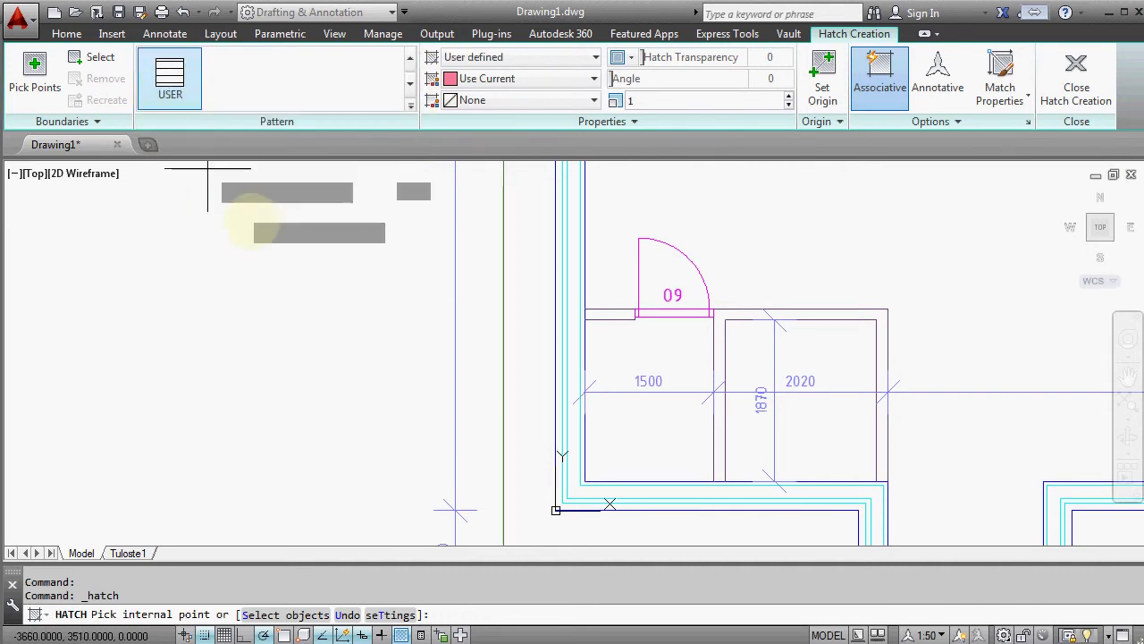
click(599, 317)
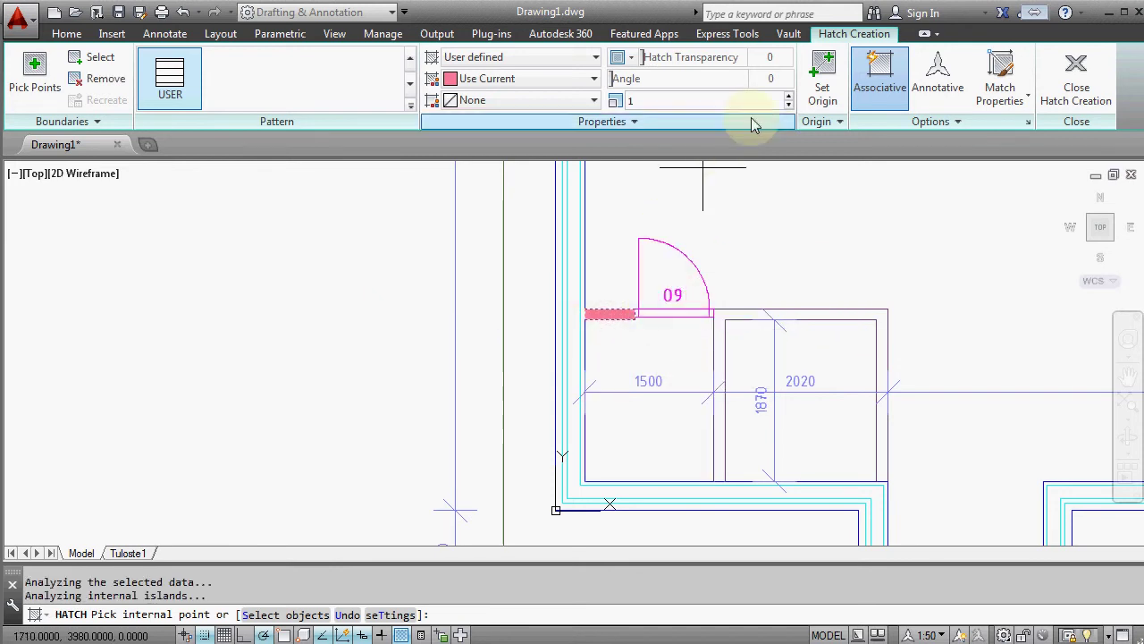
Set the hatch angle to 45° at spacing 40 and add the right room's walls.
scroll(679, 163, up, 2)
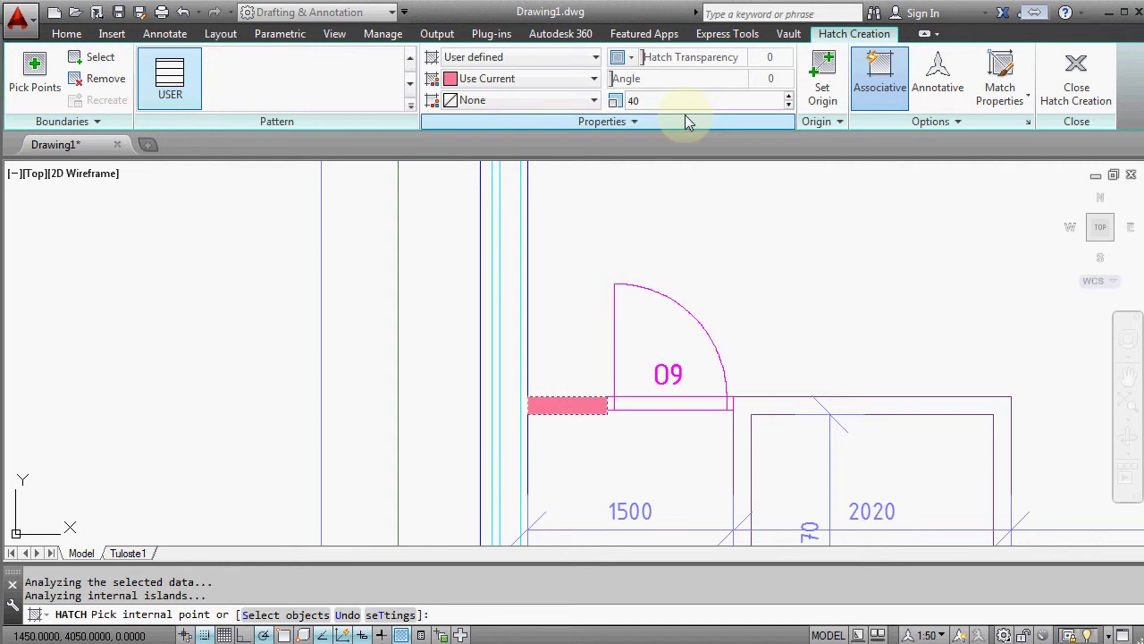
drag(615, 79, 643, 81)
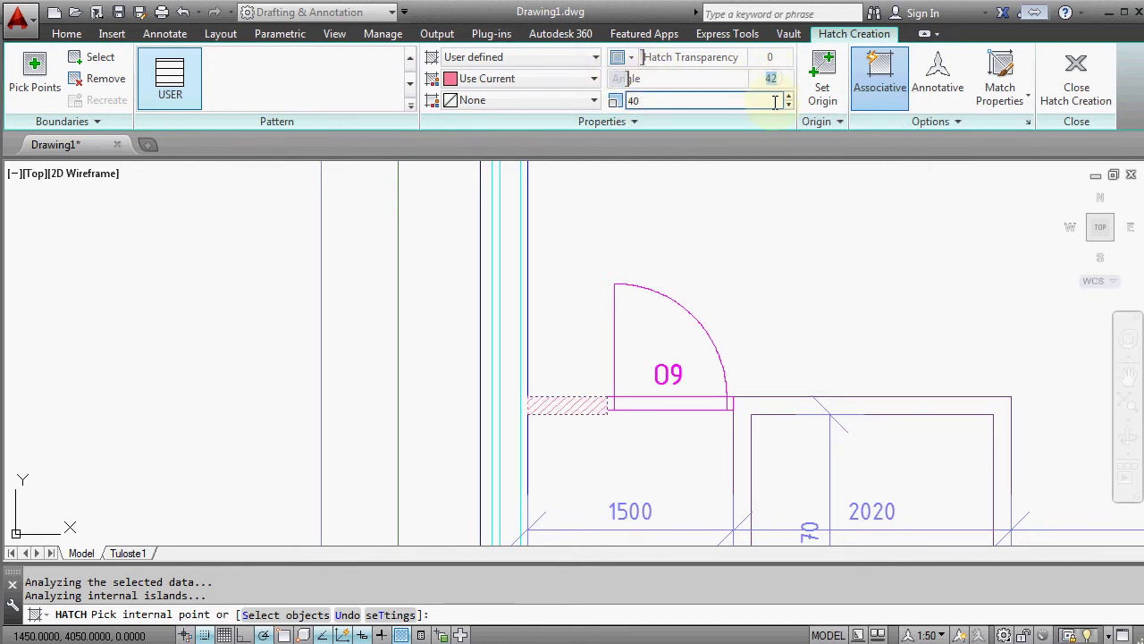
text(45)
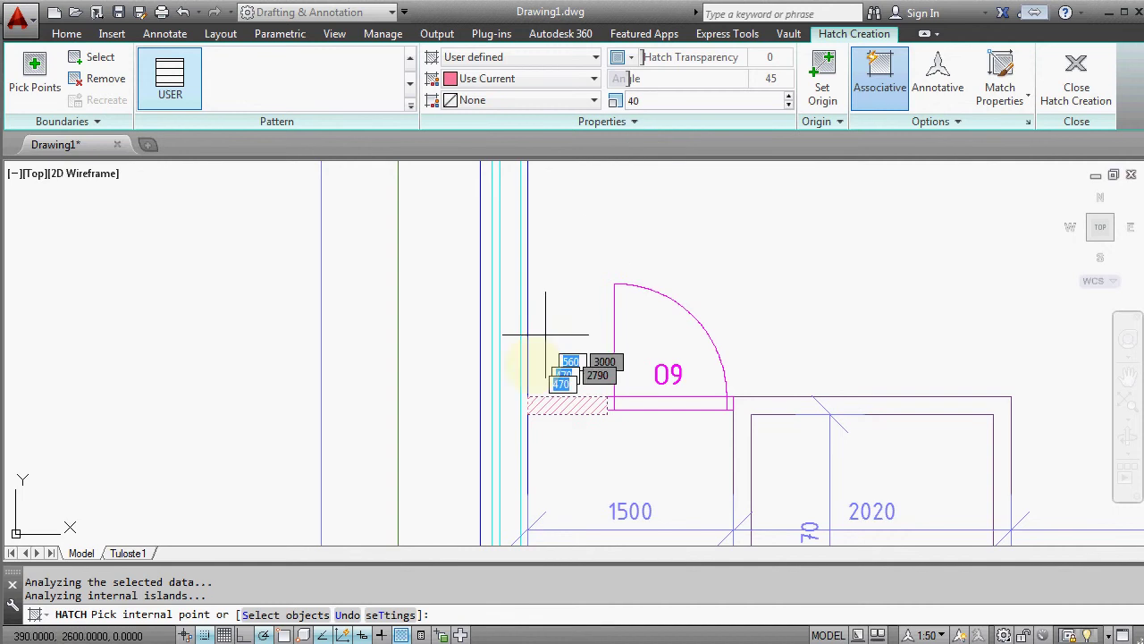
scroll(594, 451, down, 1)
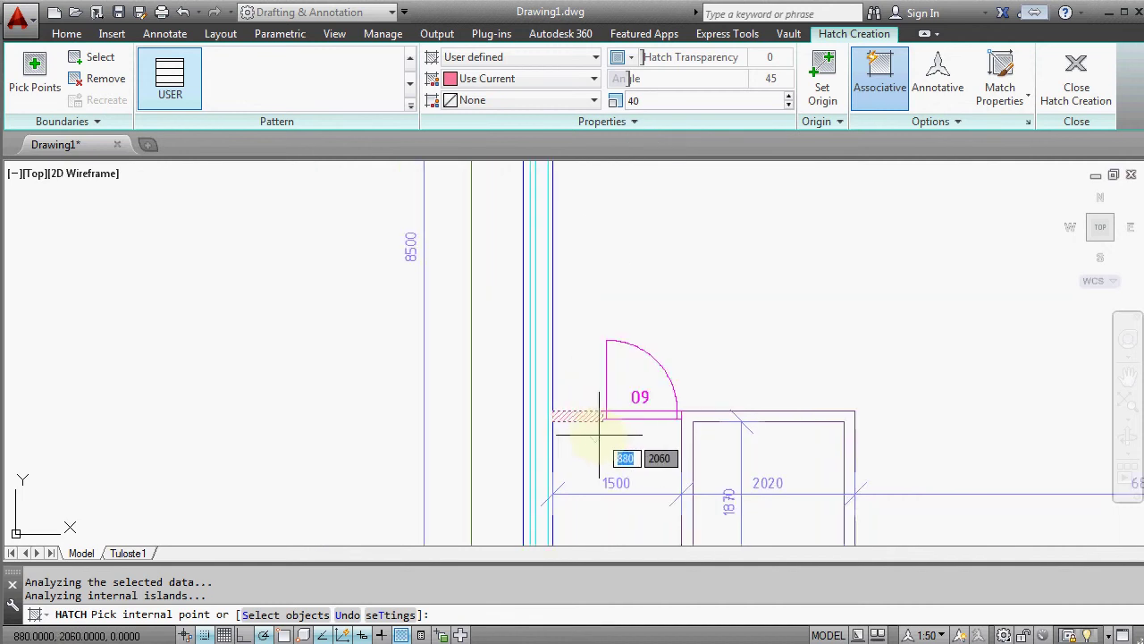
scroll(594, 384, down, 1)
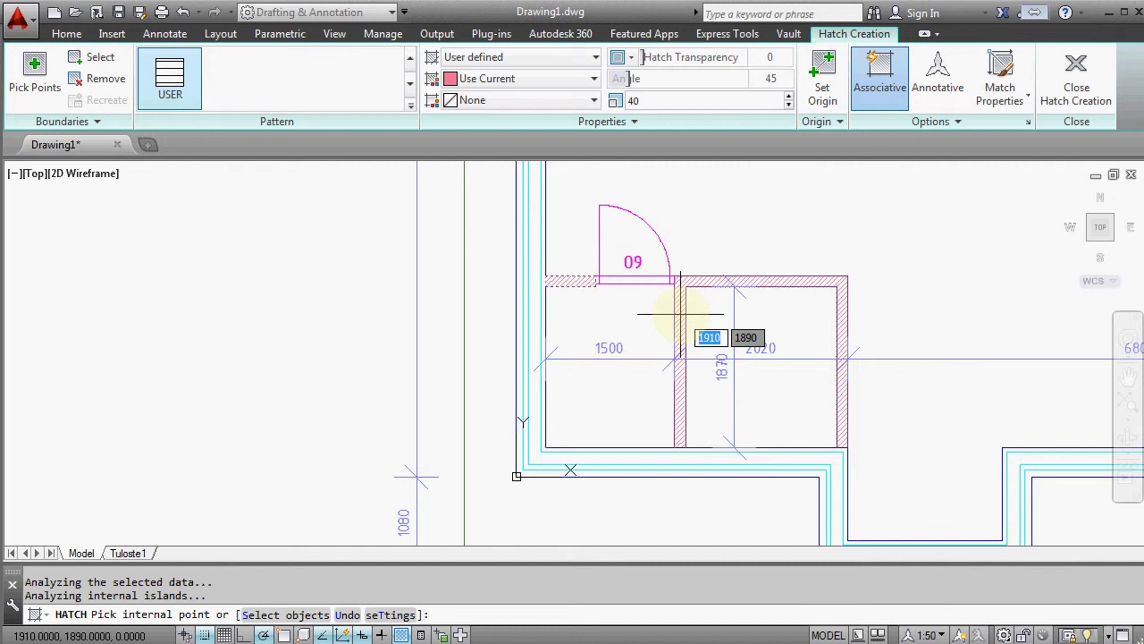
click(680, 313)
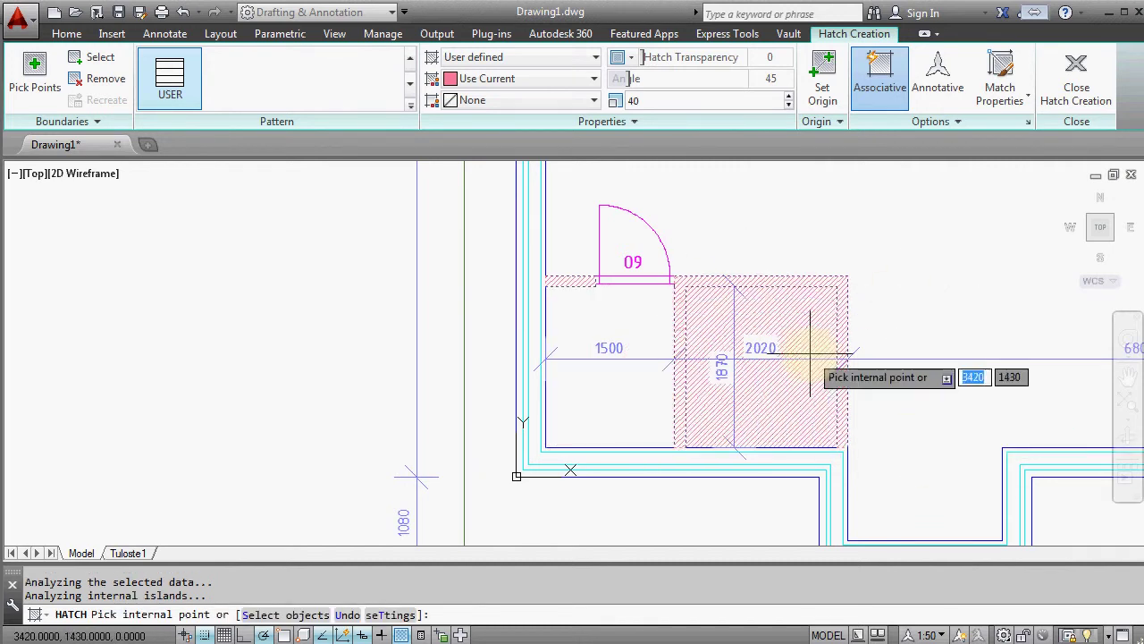
key(Escape)
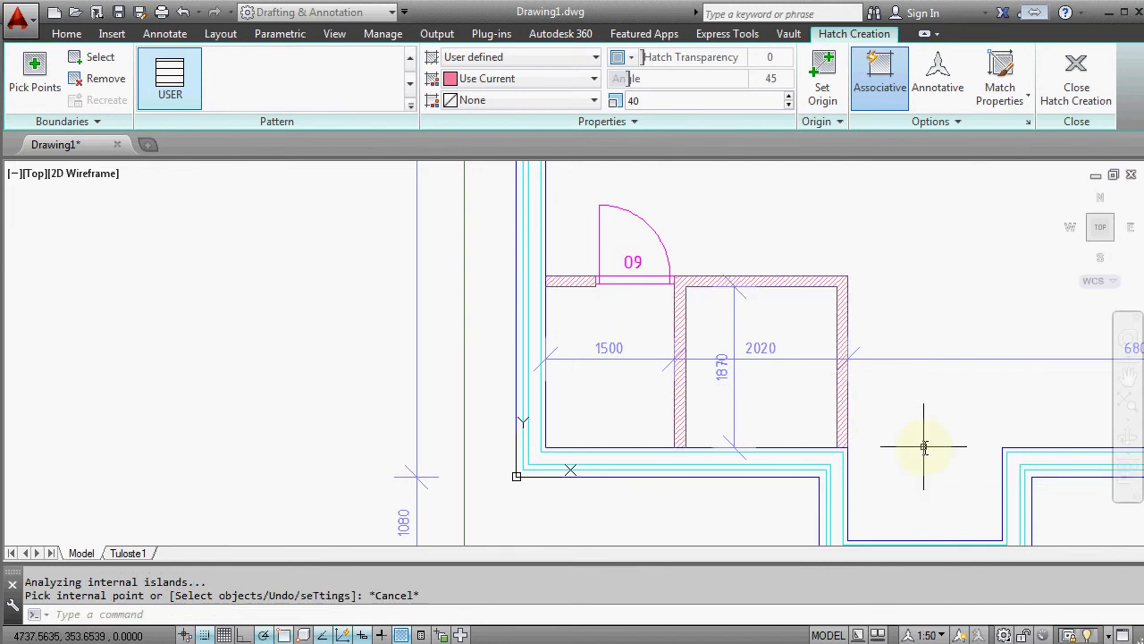
scroll(783, 377, up, 2)
scroll(761, 370, up, 1)
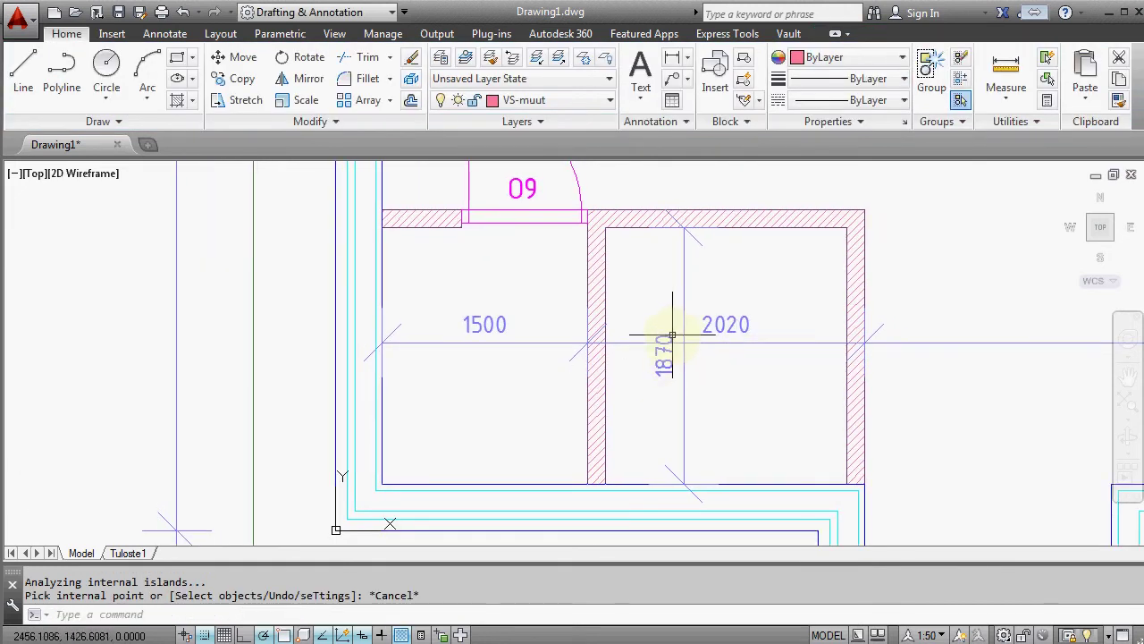
click(668, 372)
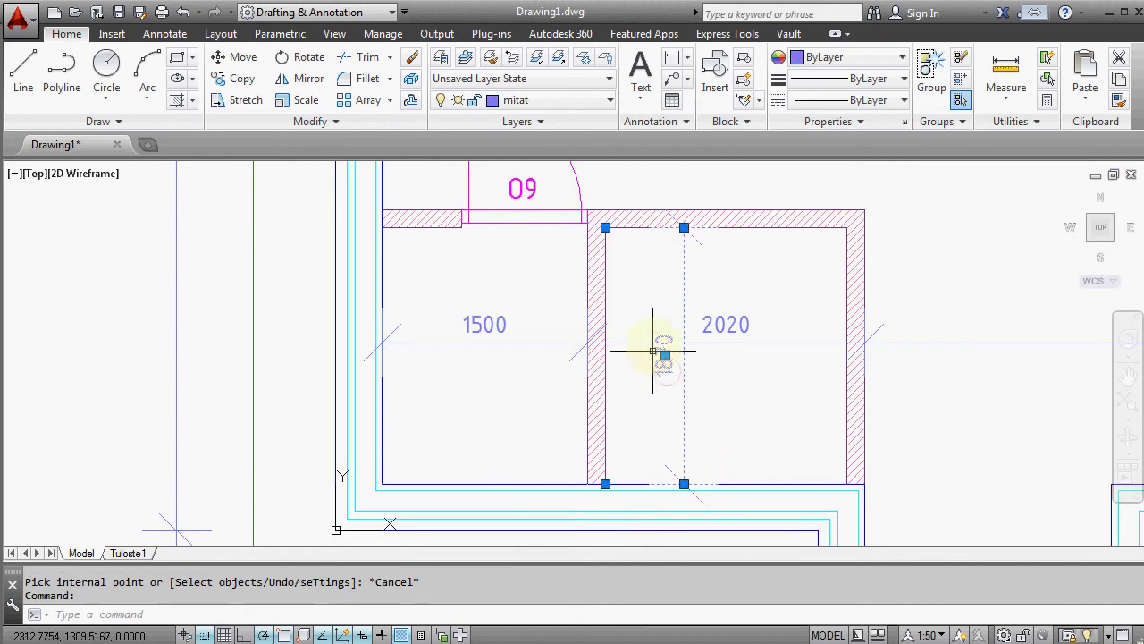
click(665, 356)
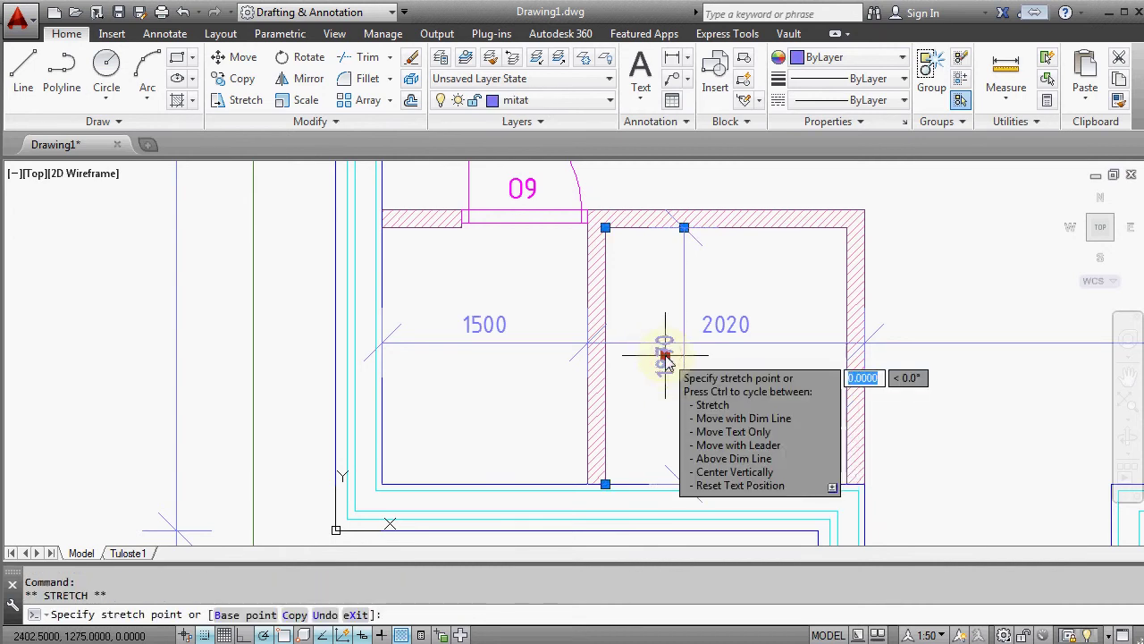
key(Escape)
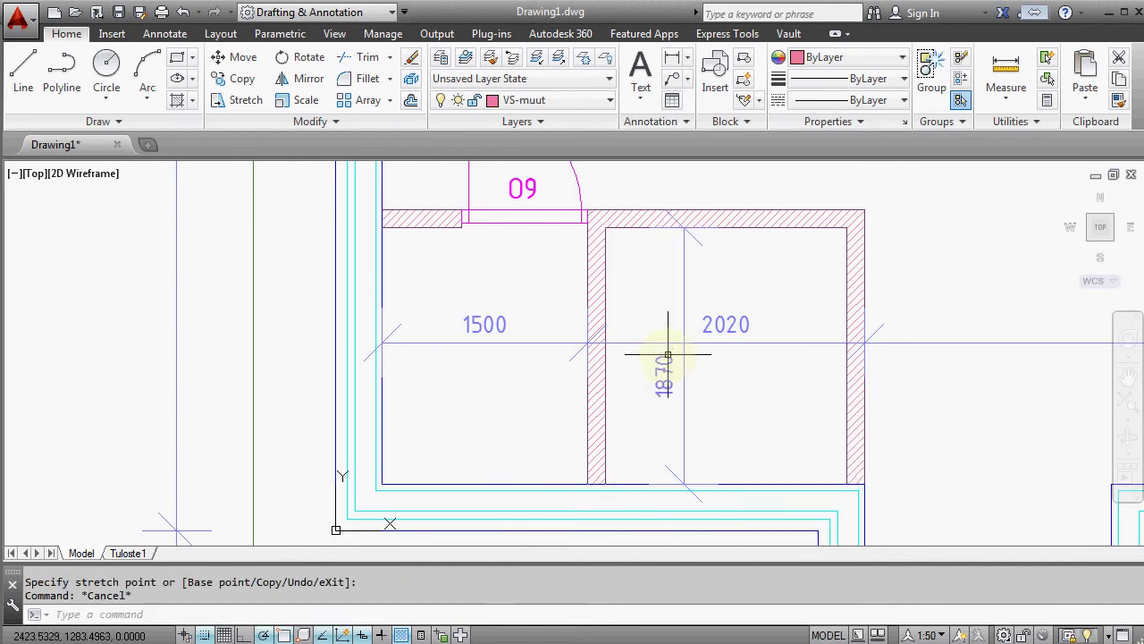
scroll(726, 433, down, 4)
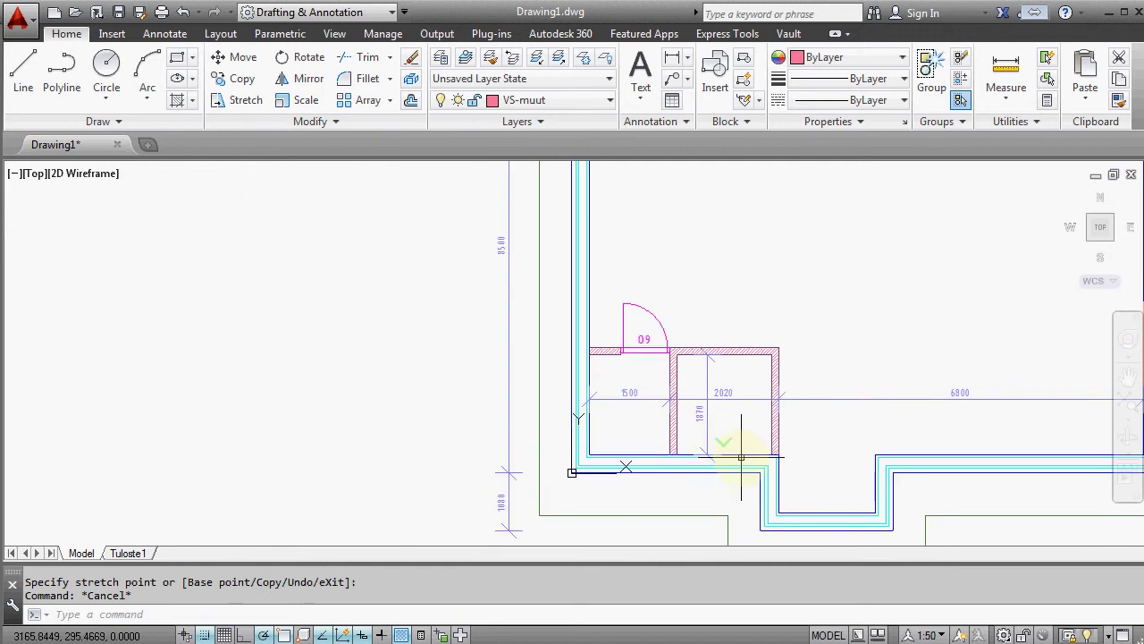
scroll(690, 414, down, 3)
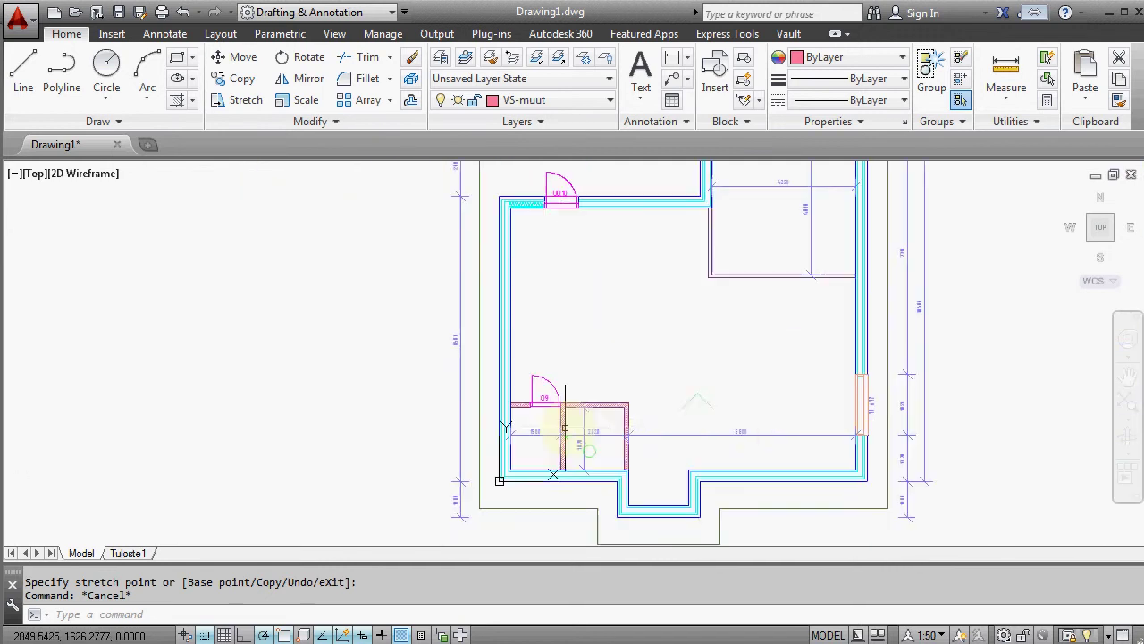
middle_drag(683, 372, 659, 441)
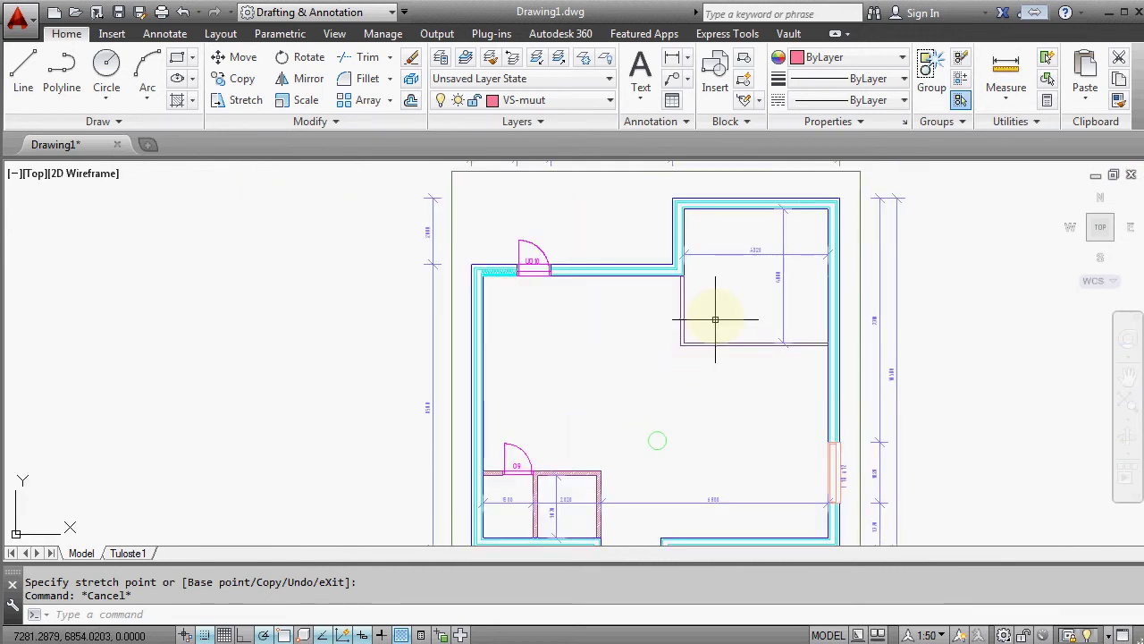
scroll(685, 332, up, 5)
middle_drag(685, 332, 718, 429)
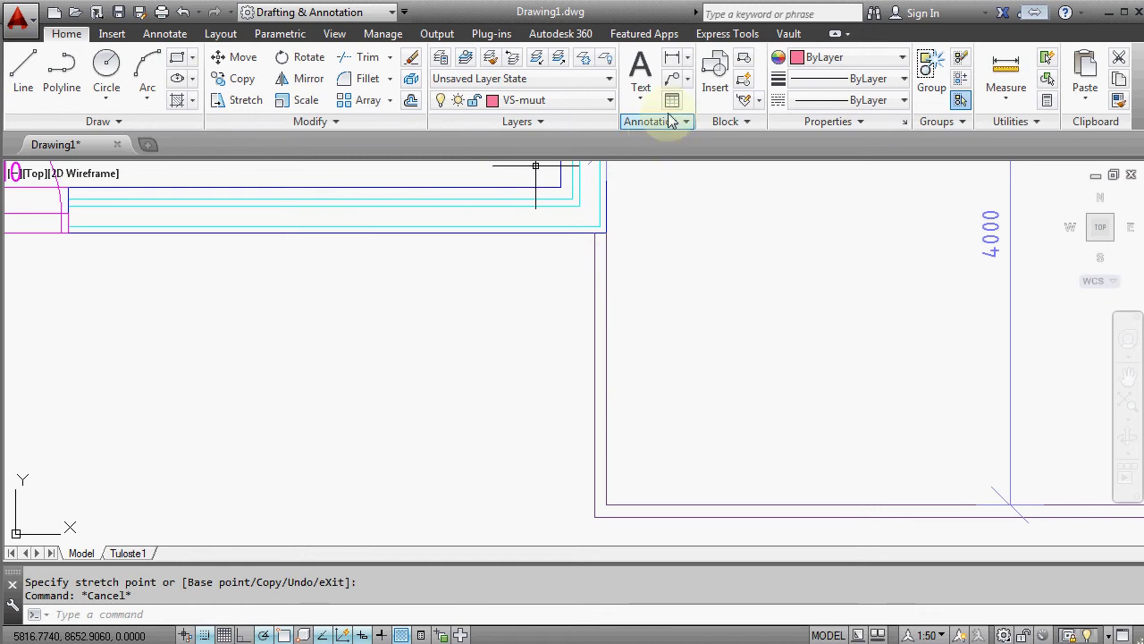
Insert the pehmea-eriste block at the left wall's bottom corner.
click(715, 76)
click(852, 259)
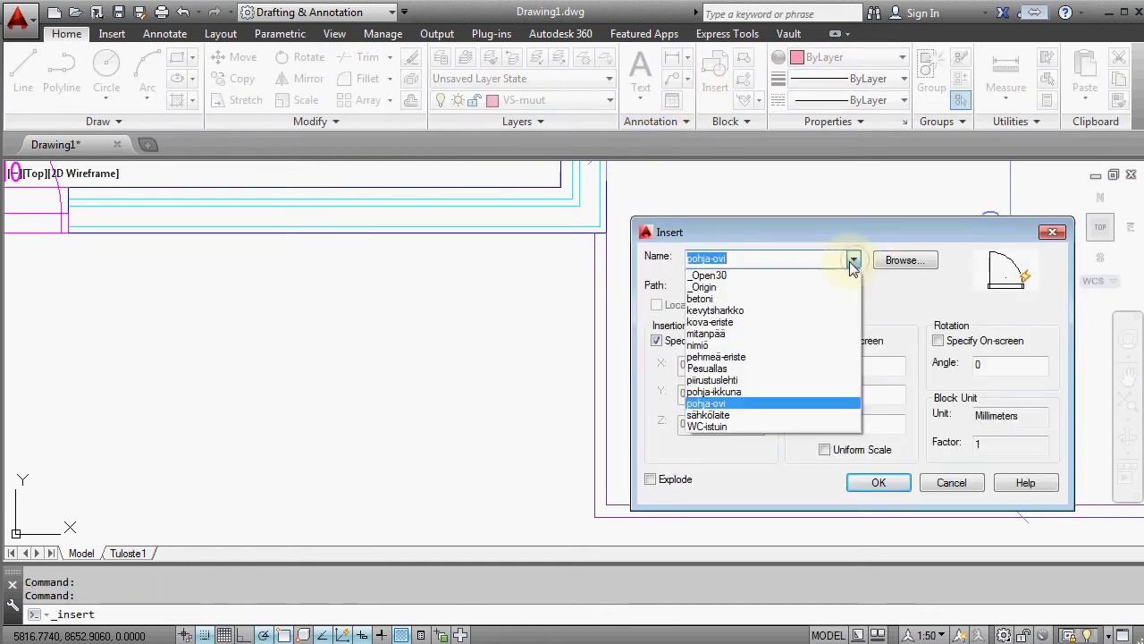
click(728, 355)
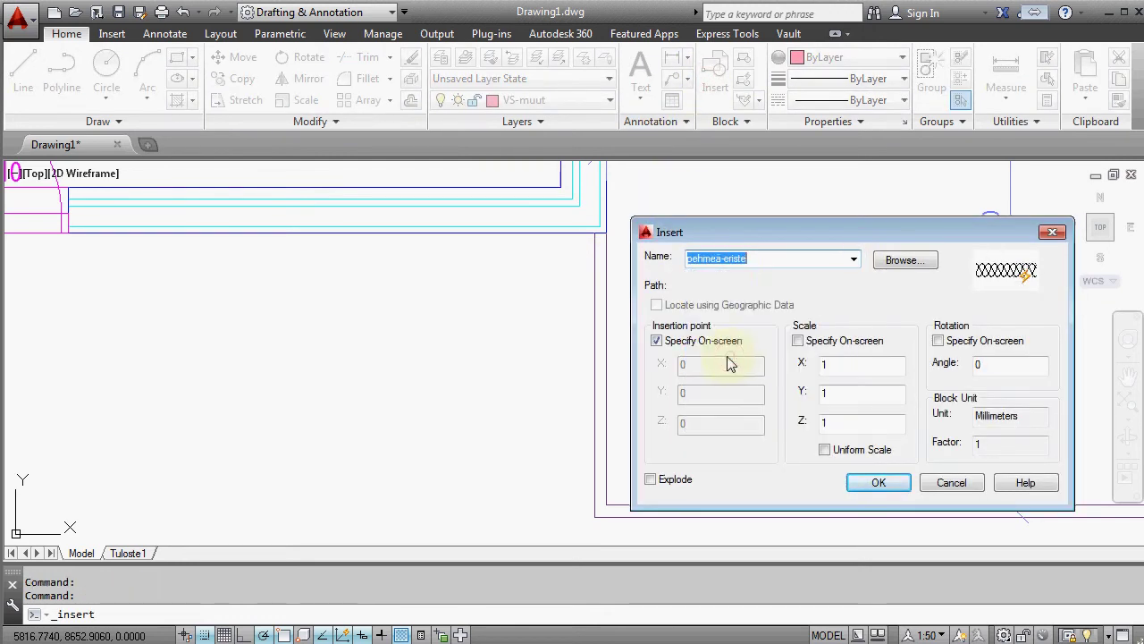
click(878, 483)
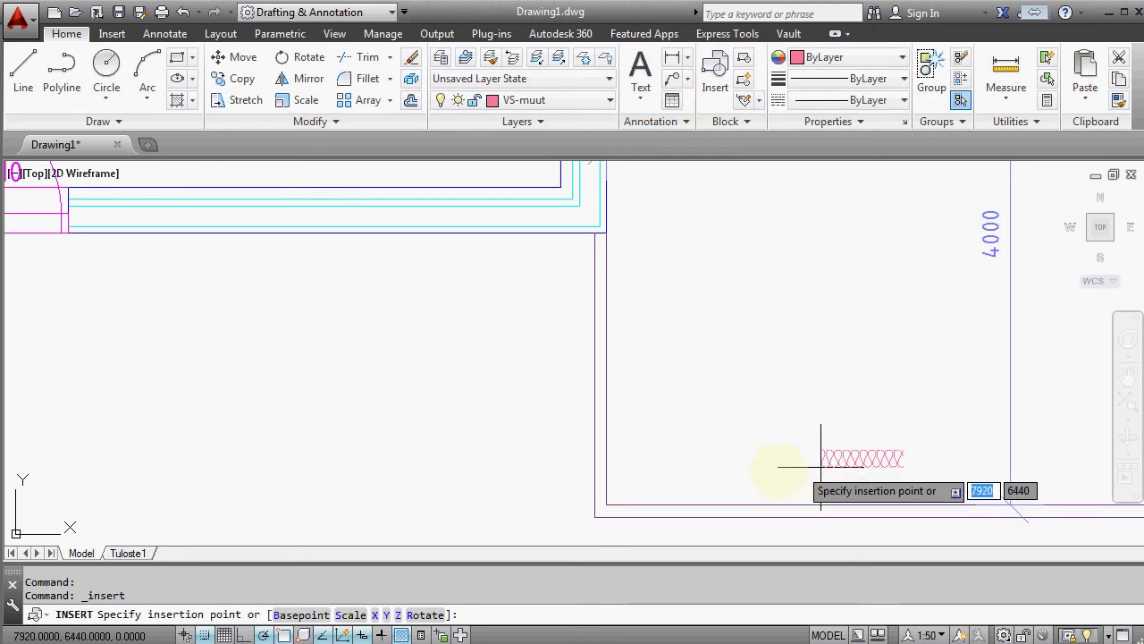
click(607, 504)
Stretch the insulation block up to the wall's top end, keeping its bottom at the corner.
click(653, 493)
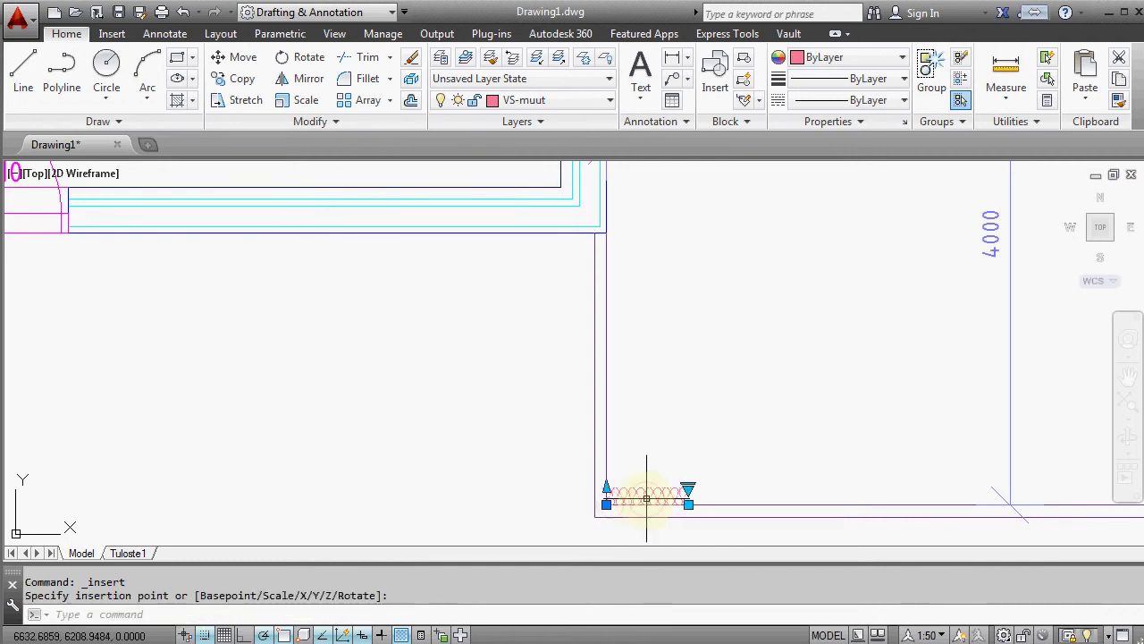
click(689, 505)
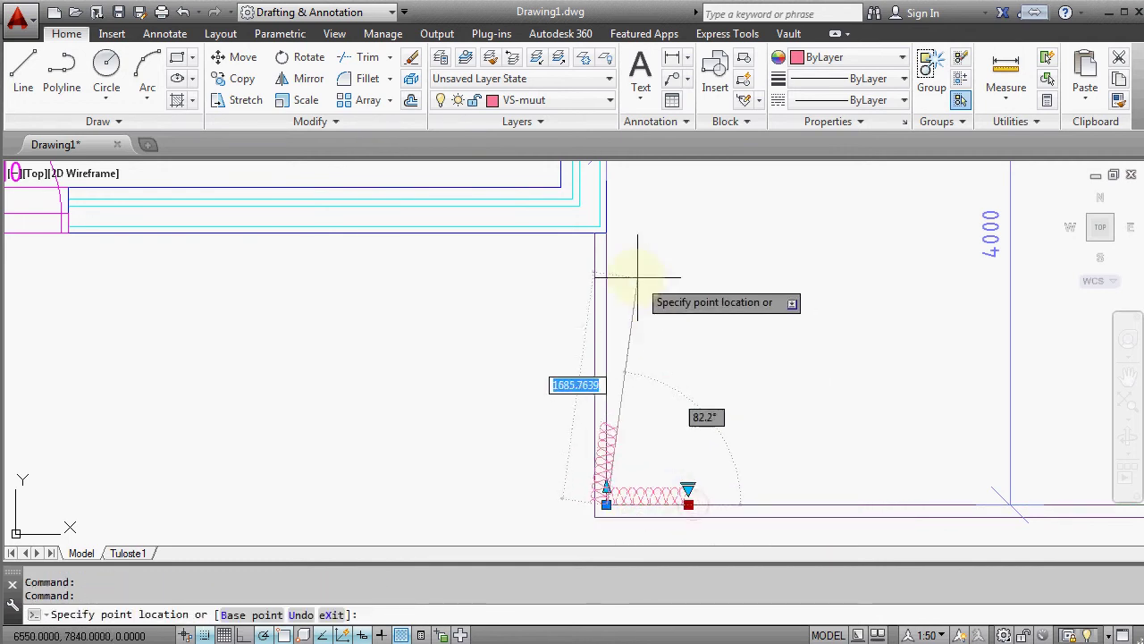
click(607, 234)
scroll(594, 492, up, 3)
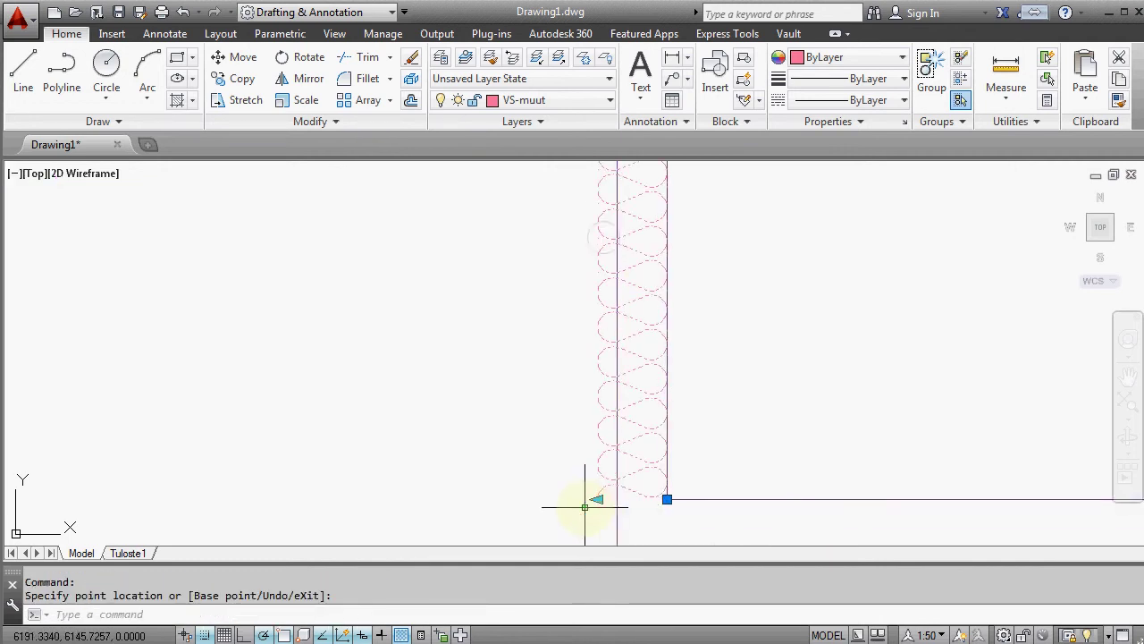
click(597, 498)
click(617, 499)
scroll(679, 490, down, 2)
scroll(715, 474, down, 1)
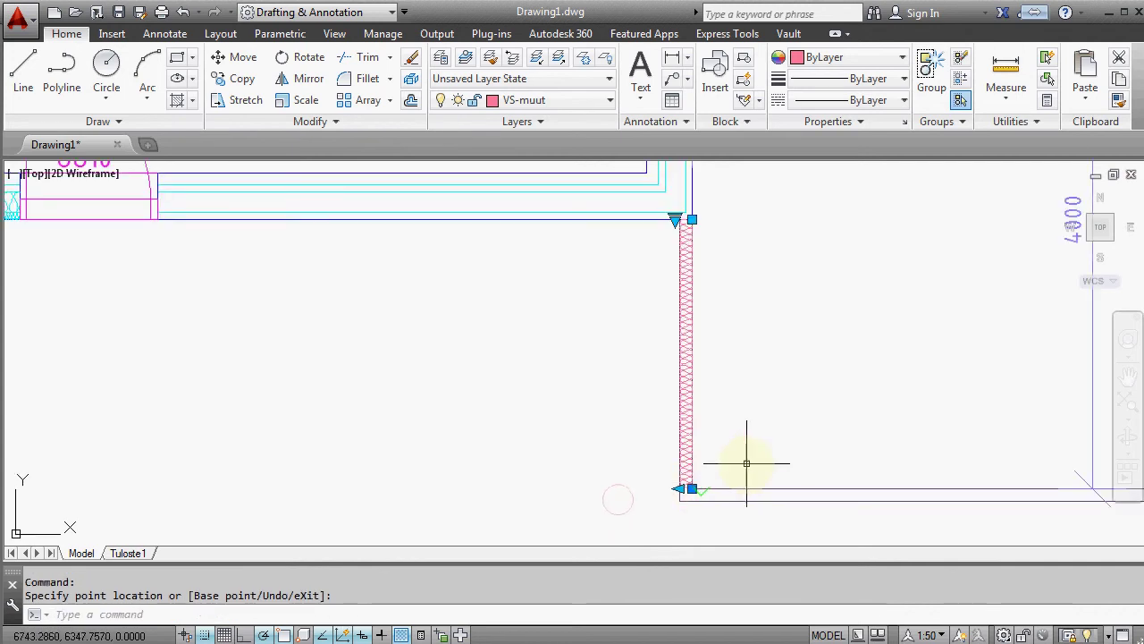
key(Escape)
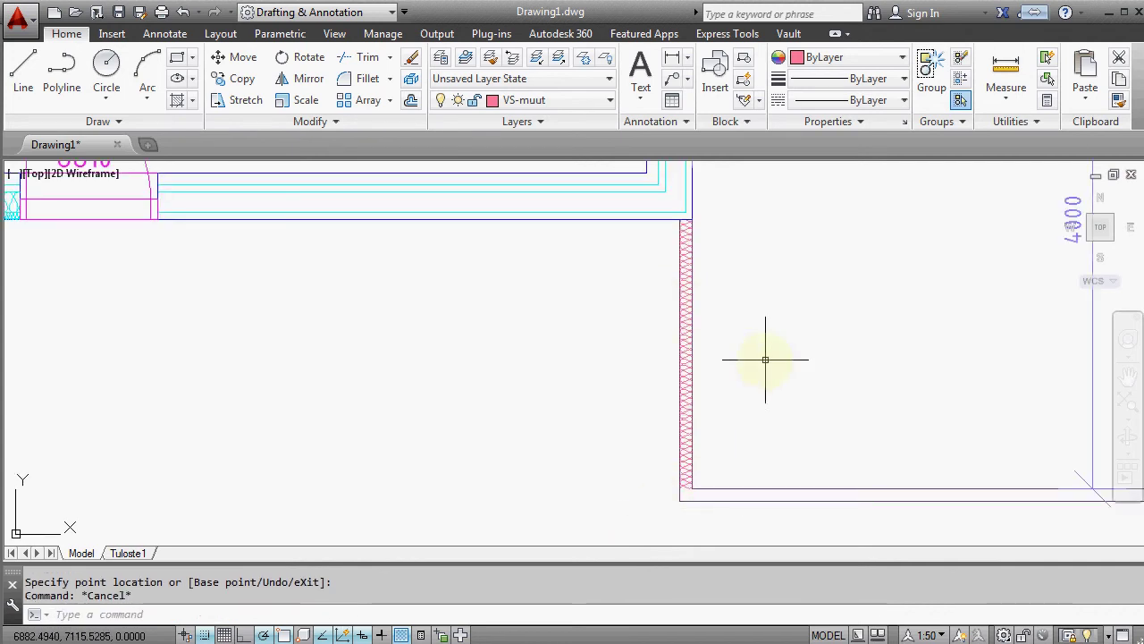
scroll(769, 358, down, 3)
mouse_move(785, 358)
middle_down()
mouse_move(600, 319)
mouse_move(735, 301)
mouse_move(638, 313)
middle_up()
scroll(606, 327, down, 2)
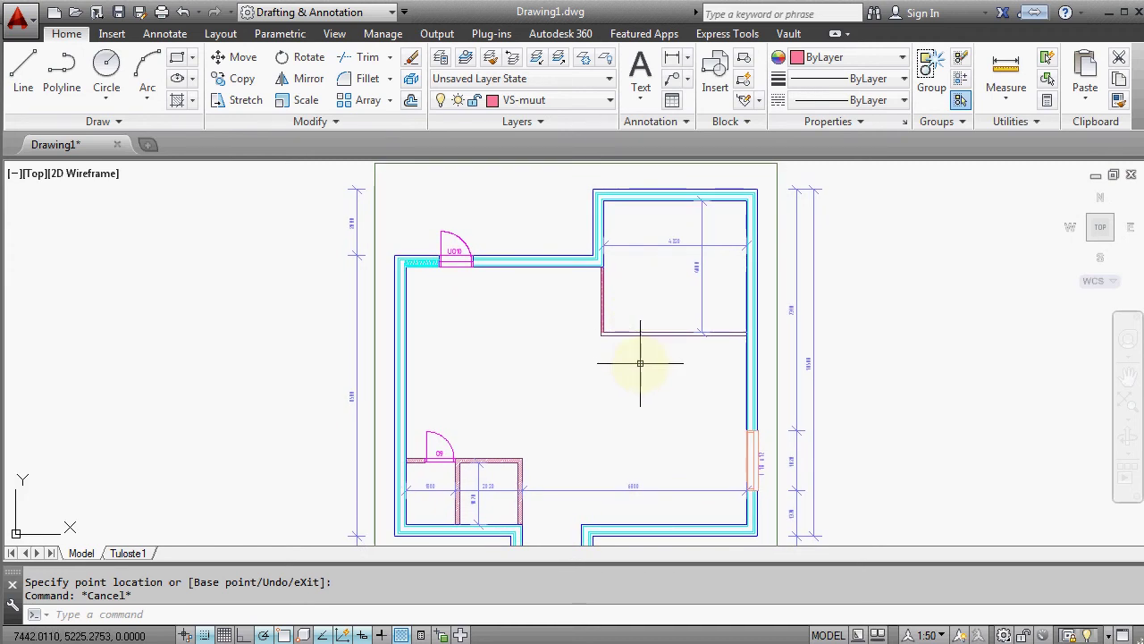
scroll(640, 363, down, 2)
middle_drag(639, 373, 608, 363)
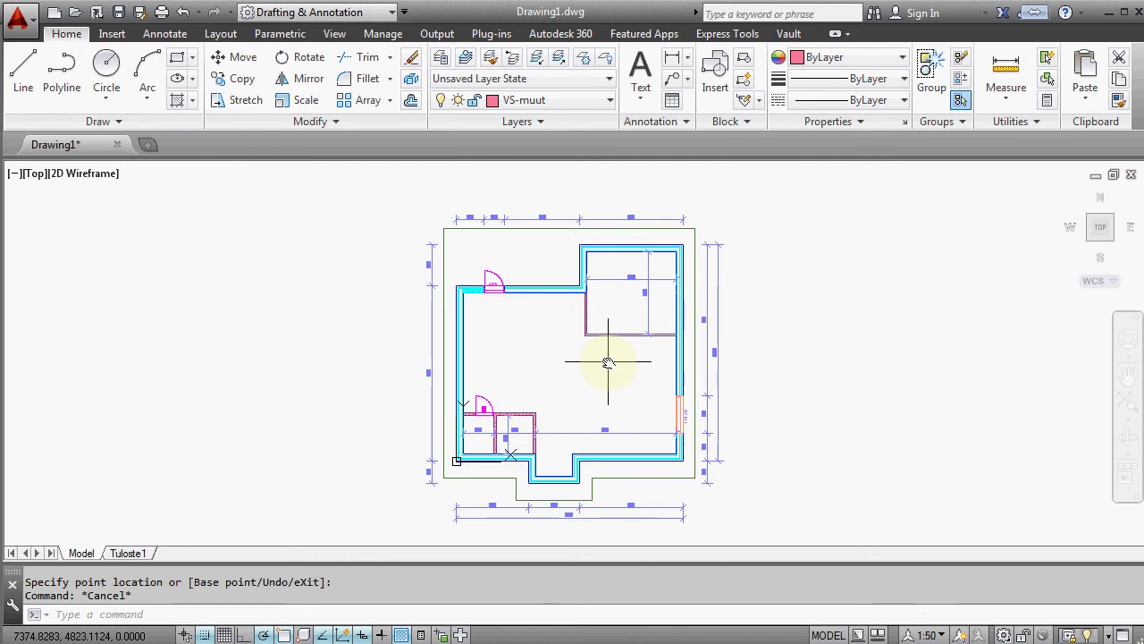
scroll(531, 266, up, 4)
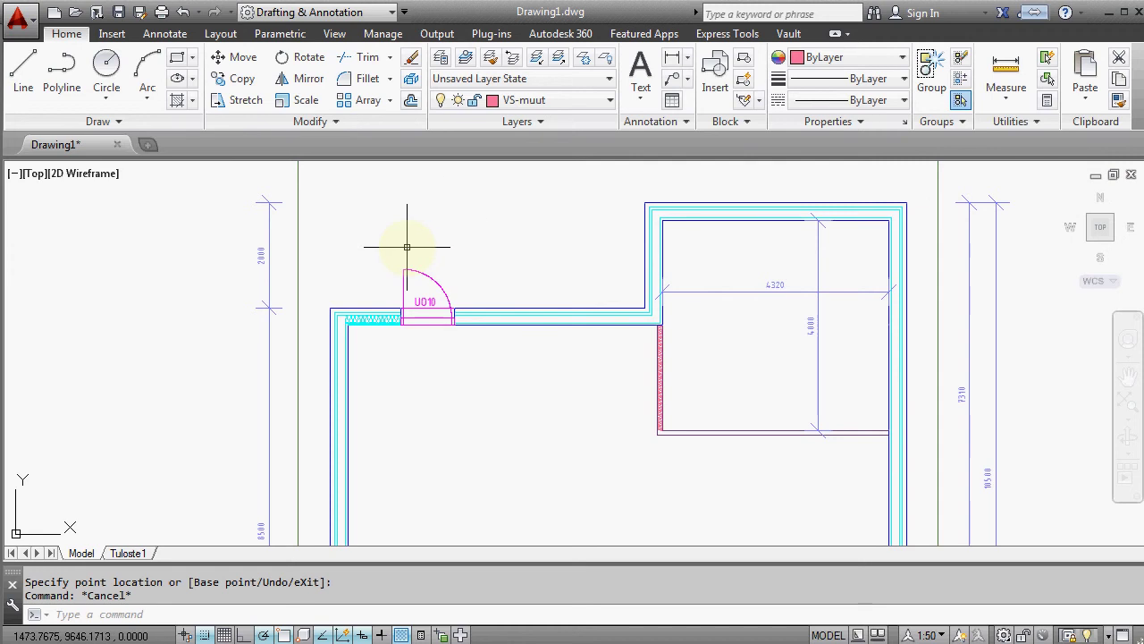
middle_drag(407, 246, 483, 232)
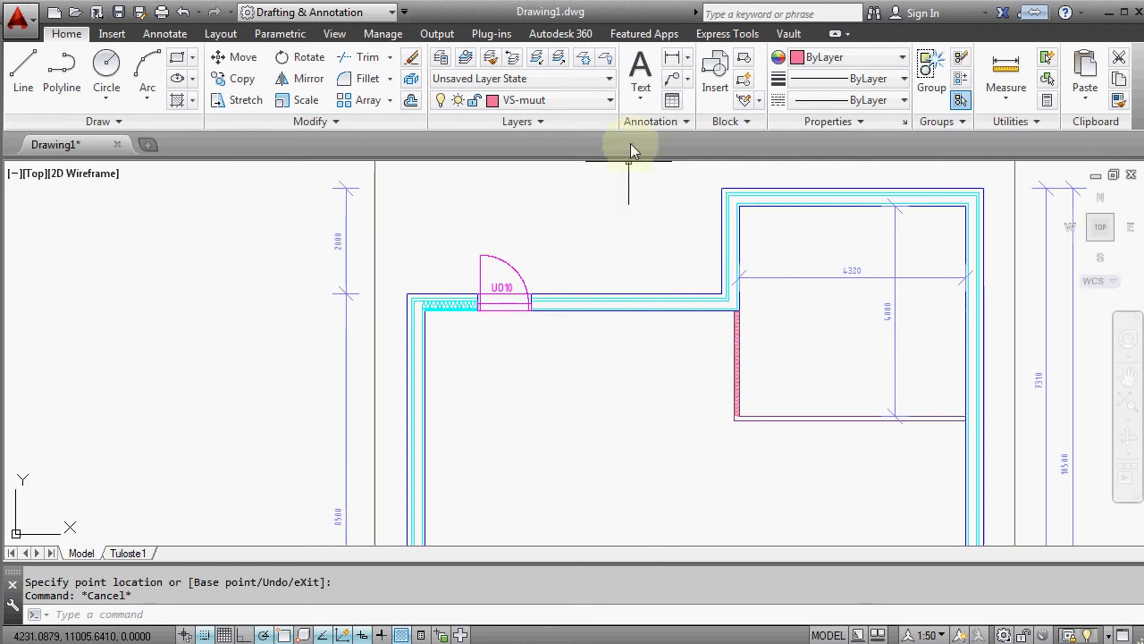
Add single-line text OH in the main room with default height and rotation.
click(641, 97)
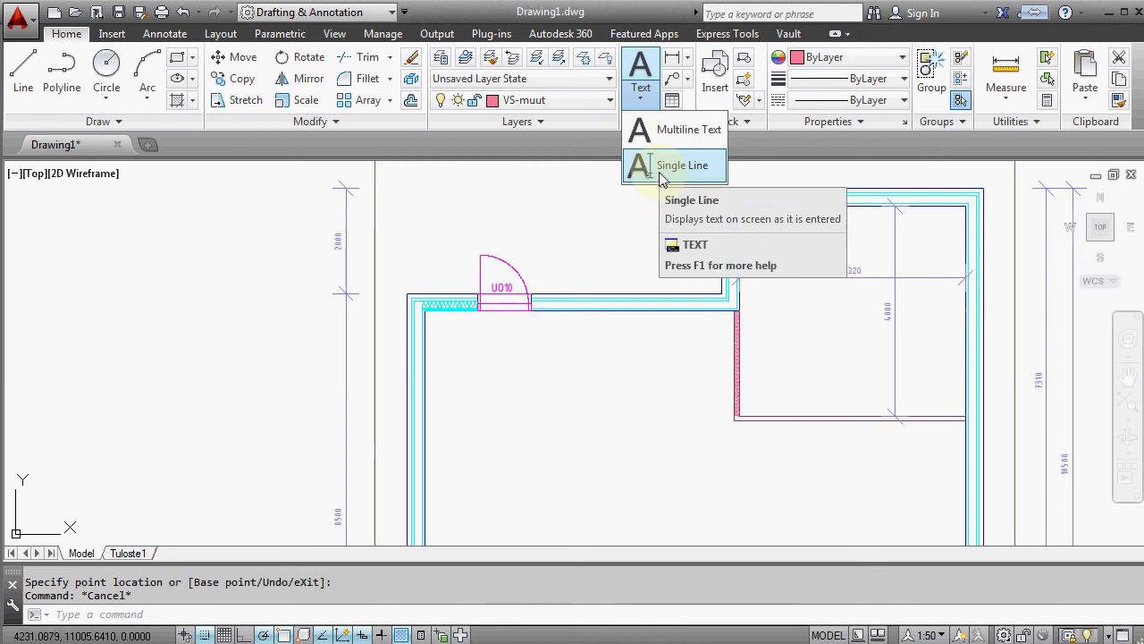
click(660, 173)
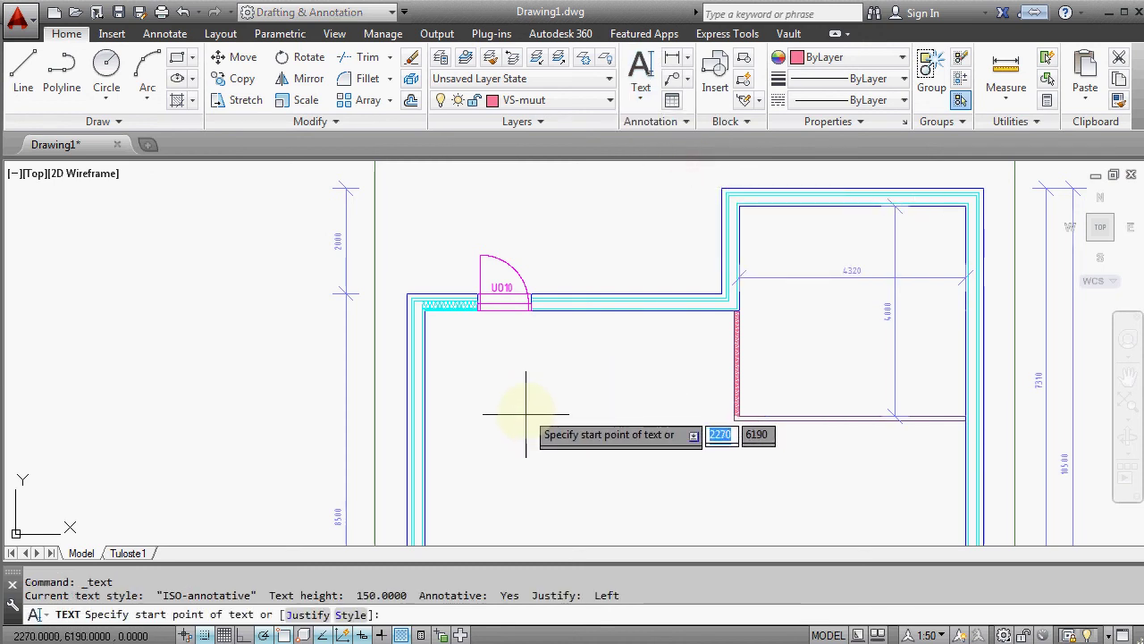
click(521, 402)
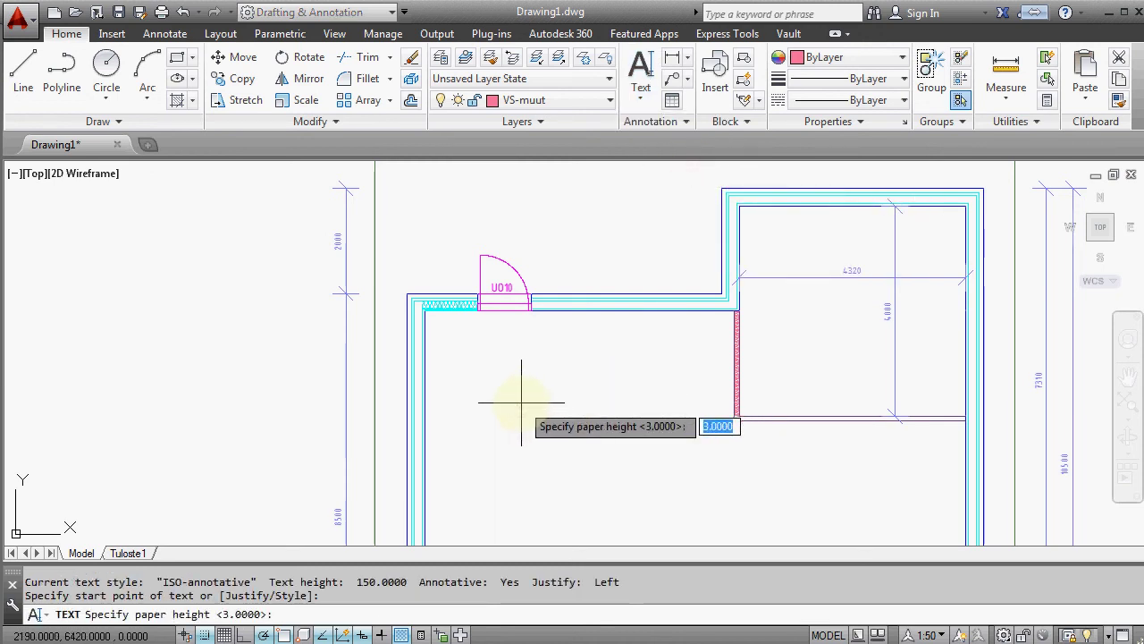
key(Return)
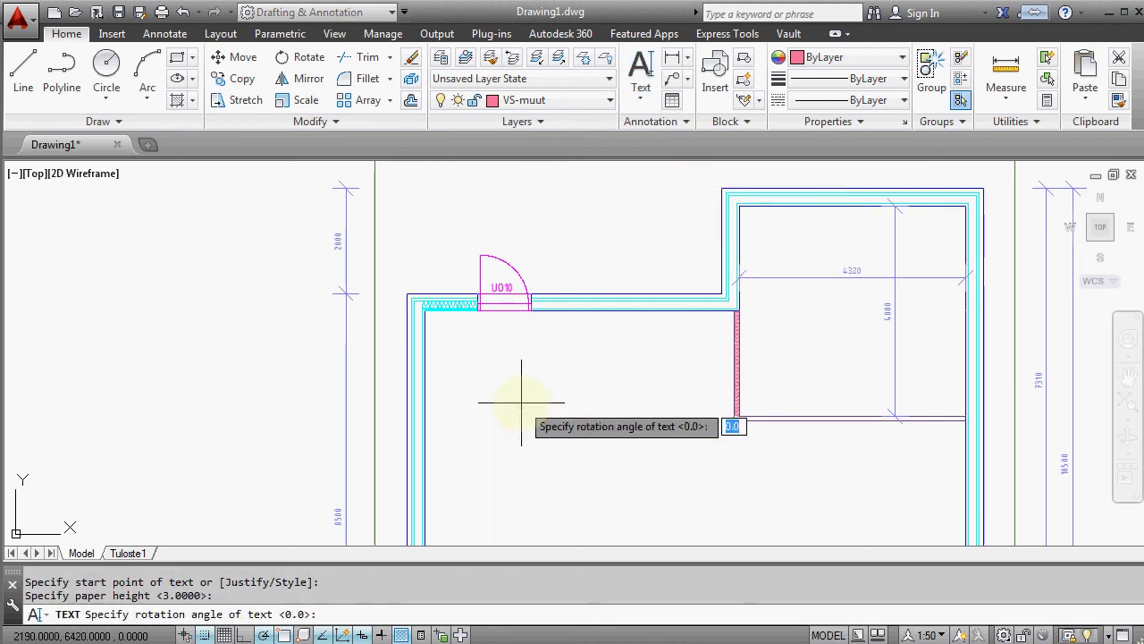
key(Return)
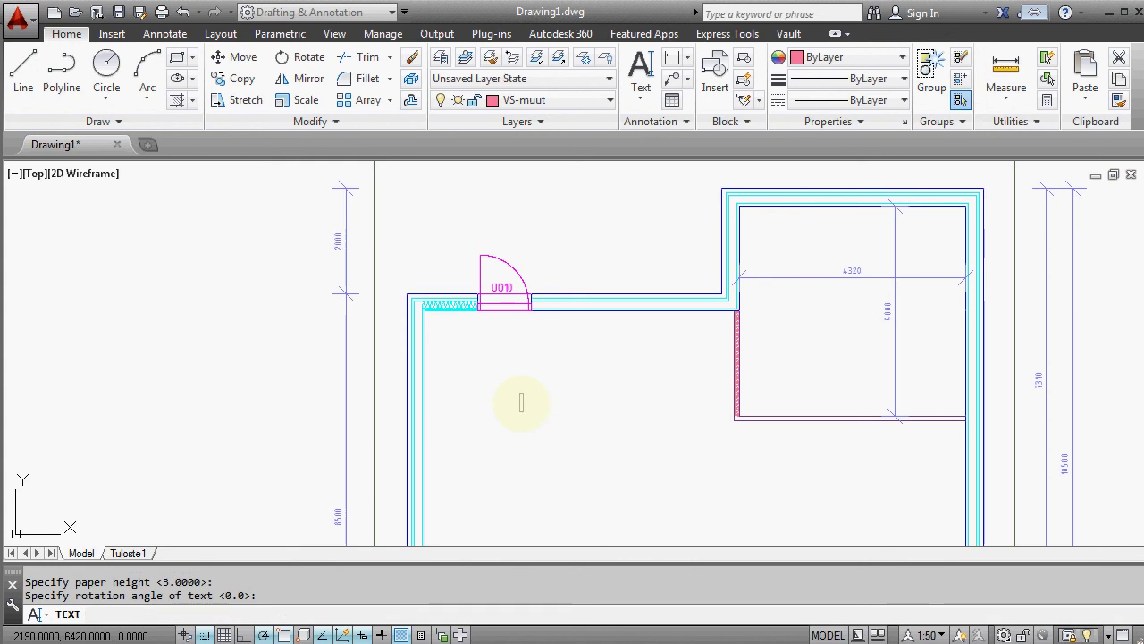
text(OH)
Add the MH label in the upper-right room.
click(822, 344)
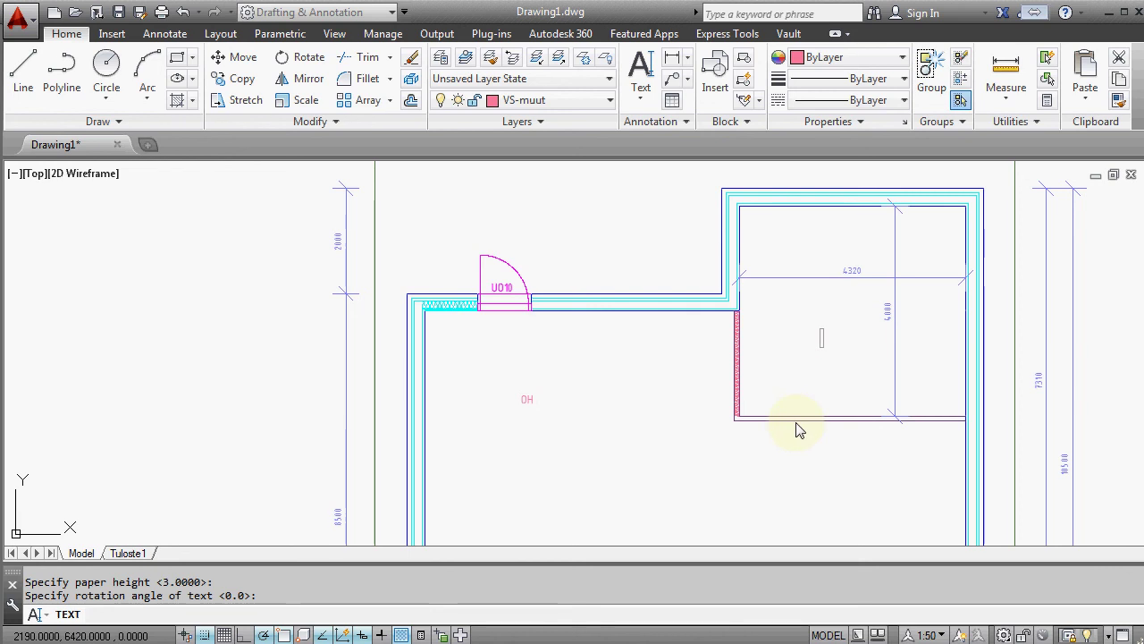
text(MH)
key(Return)
key(Return)
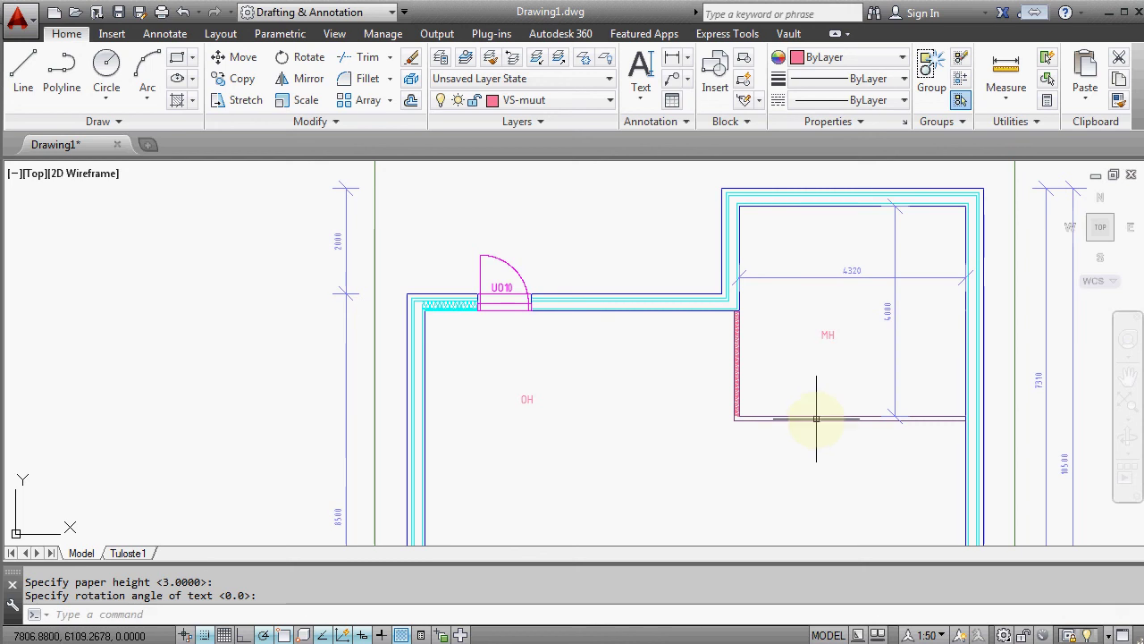
scroll(762, 441, down, 4)
scroll(620, 388, up, 1)
scroll(608, 388, up, 1)
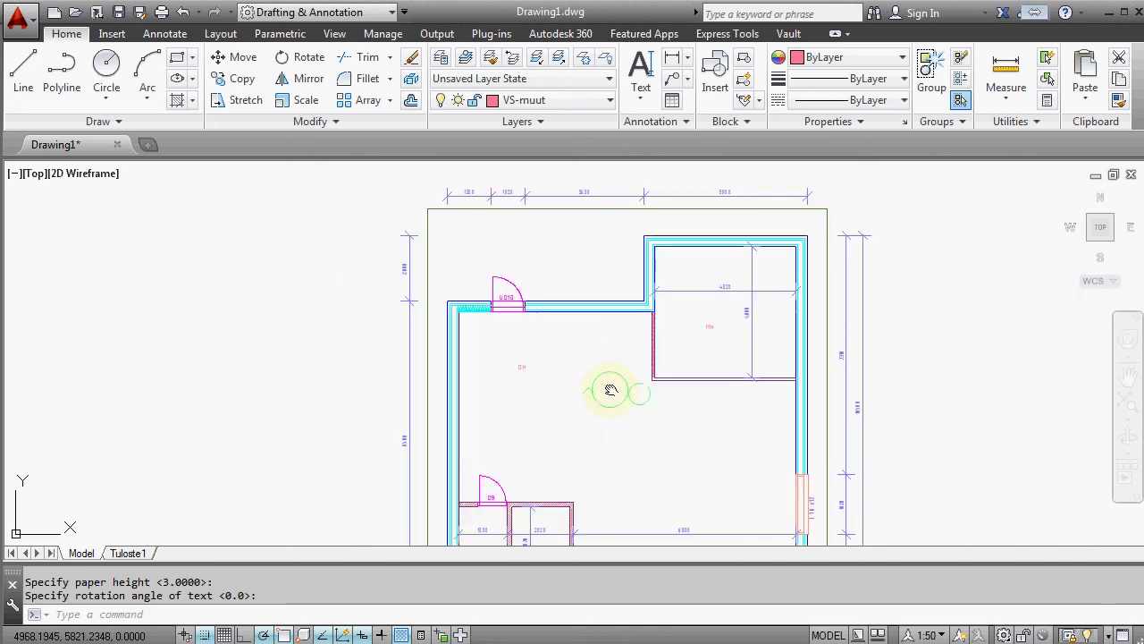
scroll(582, 327, up, 1)
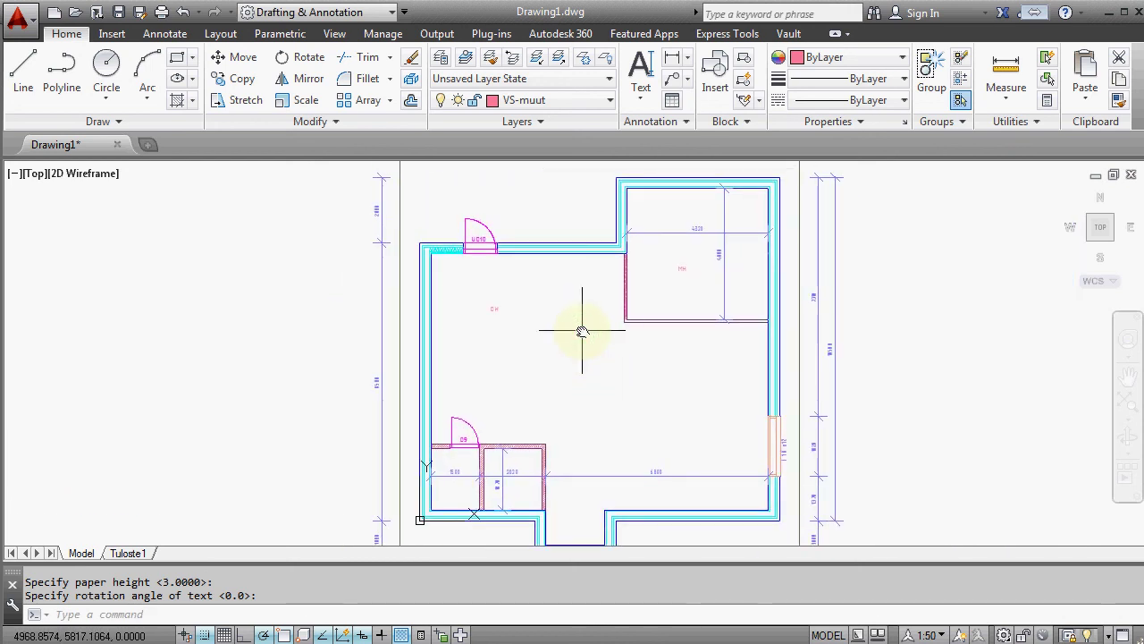